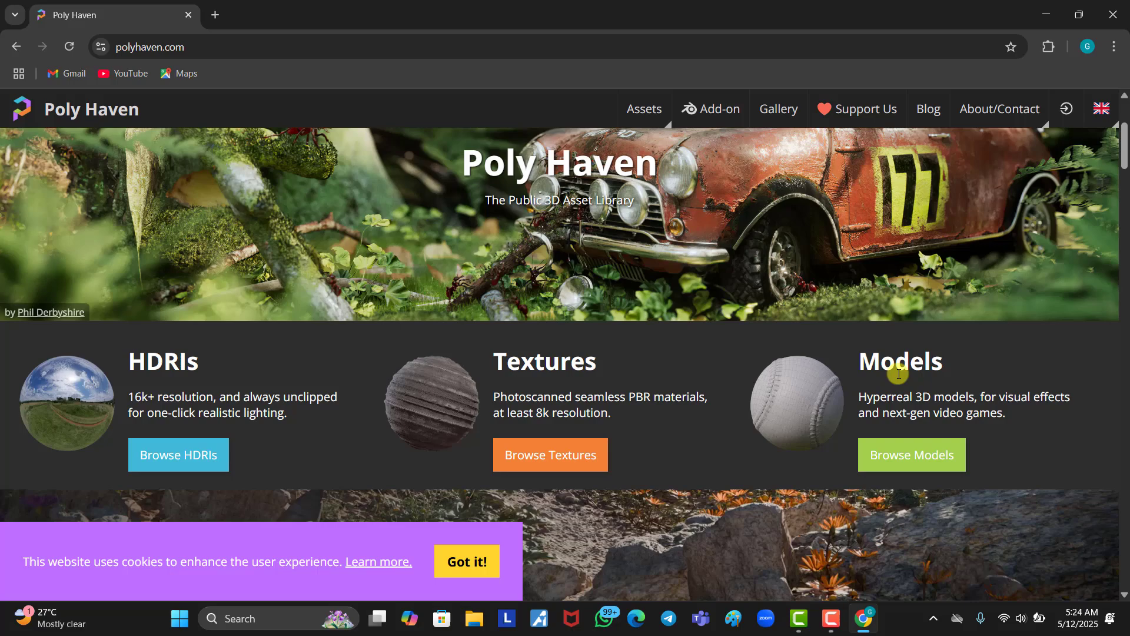
# - Browse Poly Haven's HDRI library and filter it to the Outdoor category
pyautogui.scroll(-2, 824, 382)
pyautogui.scroll(1, 805, 382)
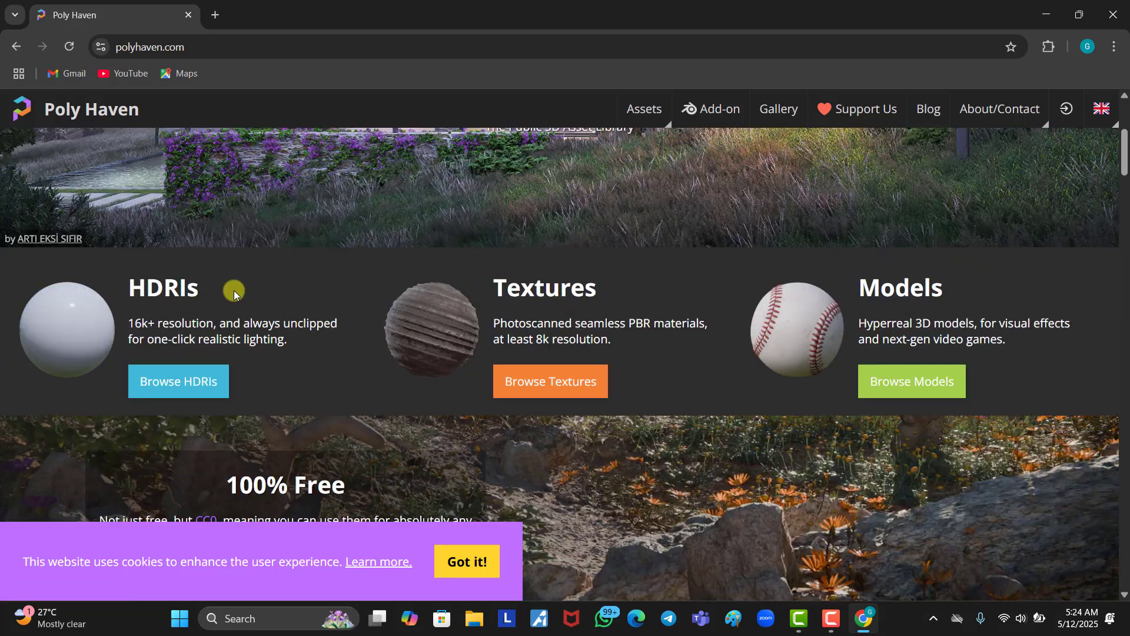
pyautogui.click(175, 382)
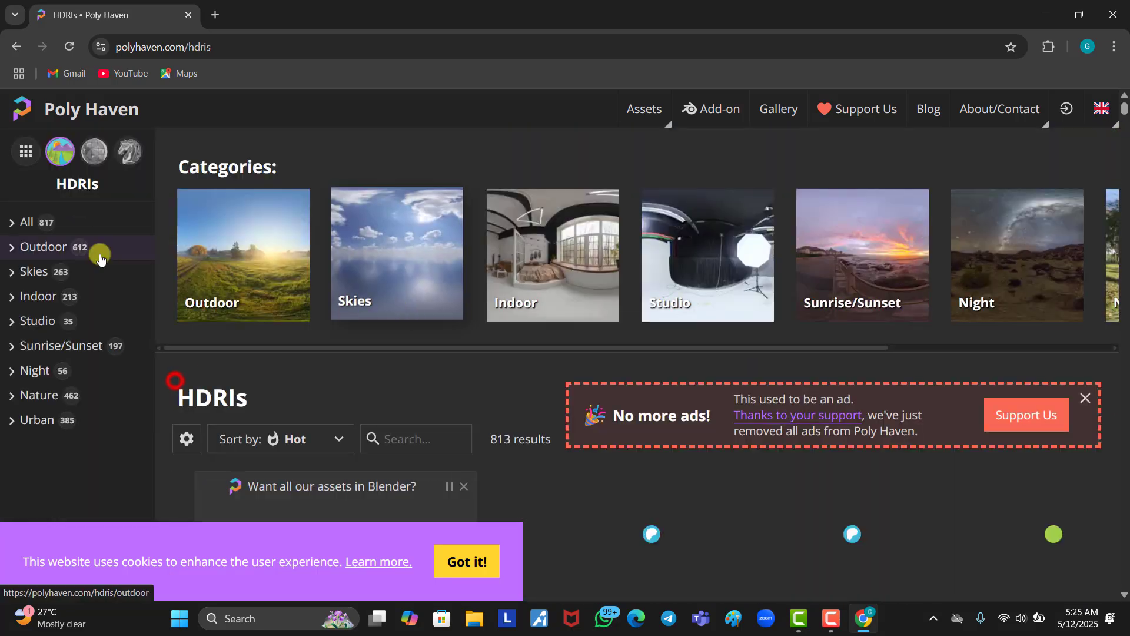
pyautogui.moveTo(873, 348)
pyautogui.mouseDown()
pyautogui.moveTo(997, 346)
pyautogui.moveTo(877, 348)
pyautogui.mouseUp()
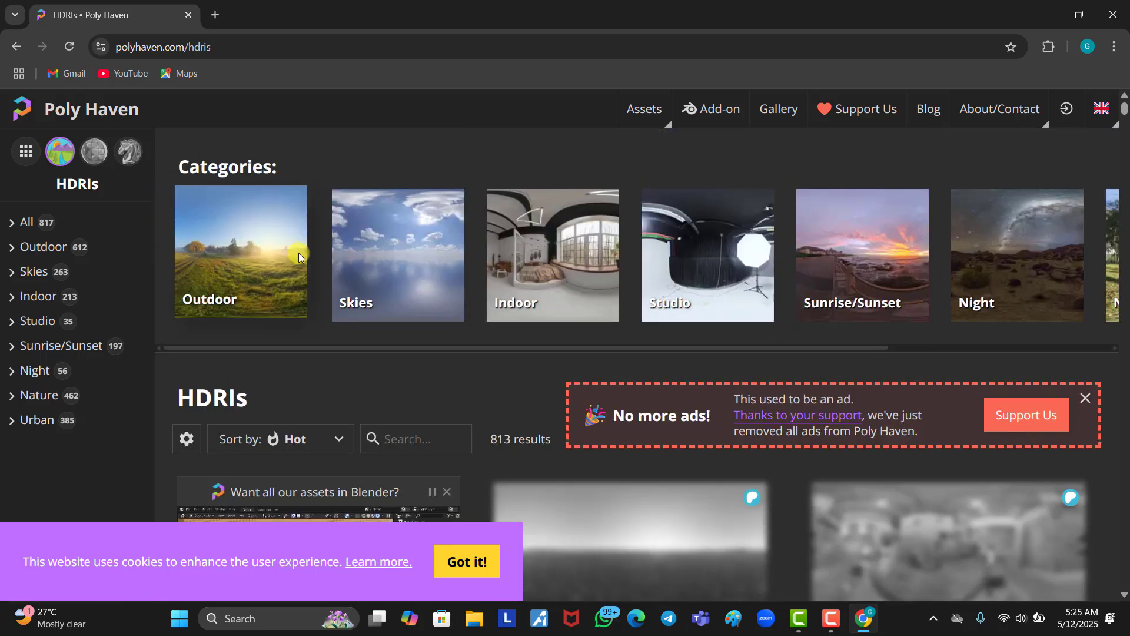
pyautogui.click(237, 221)
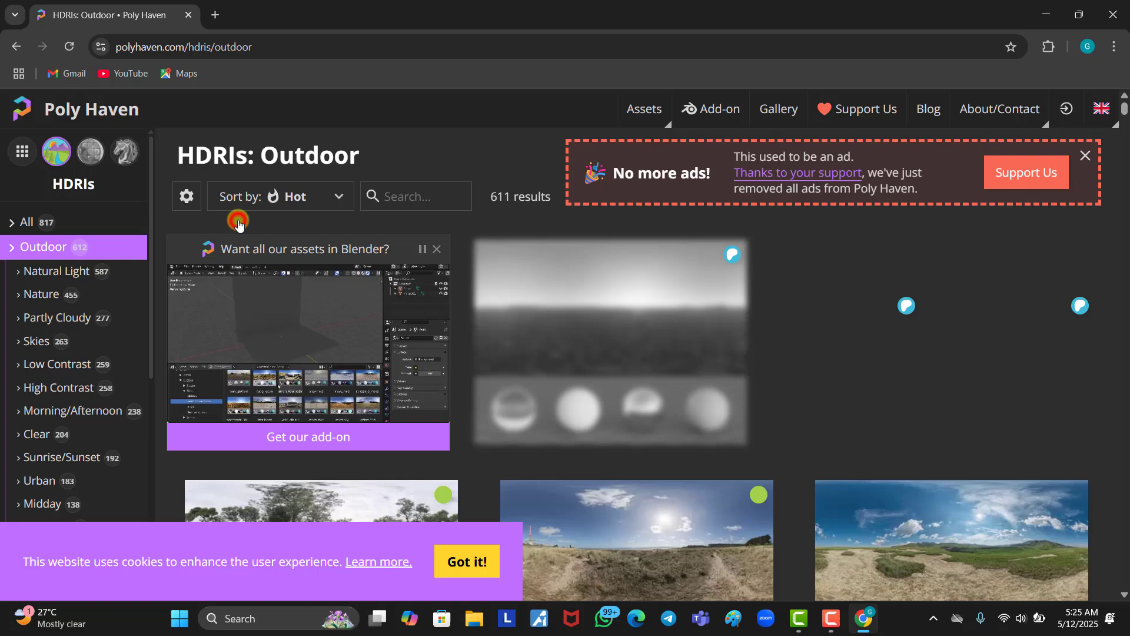
# - Open the Irish Institute HDRI page and start its 8K HDR download
pyautogui.scroll(-10, 641, 299)
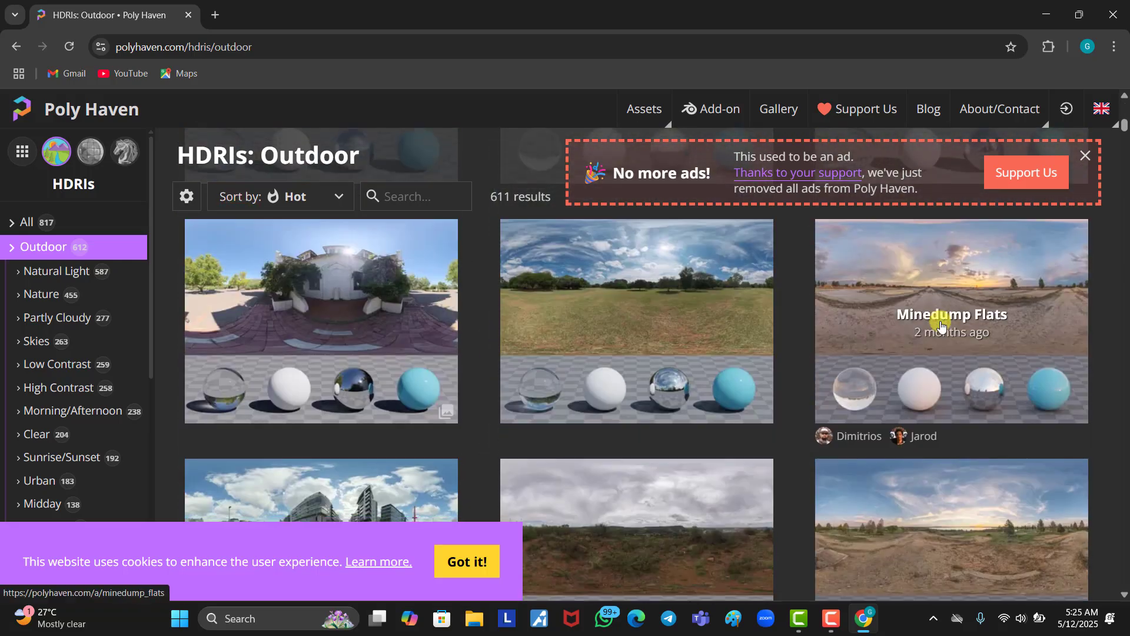
pyautogui.scroll(-10, 848, 328)
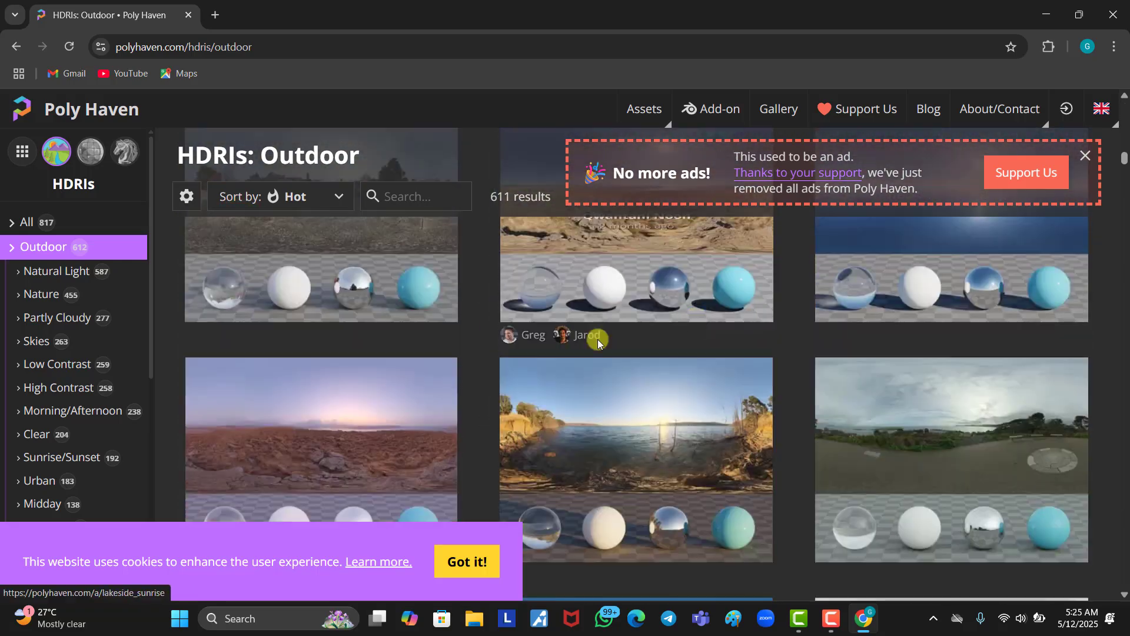
pyautogui.click(374, 393)
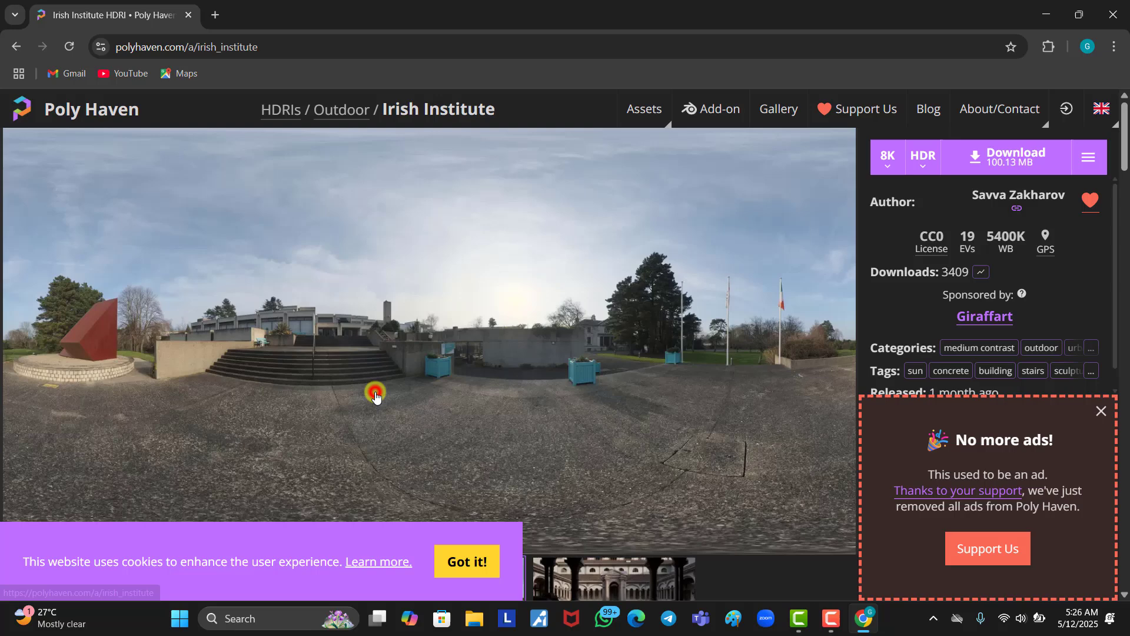
pyautogui.click(1024, 156)
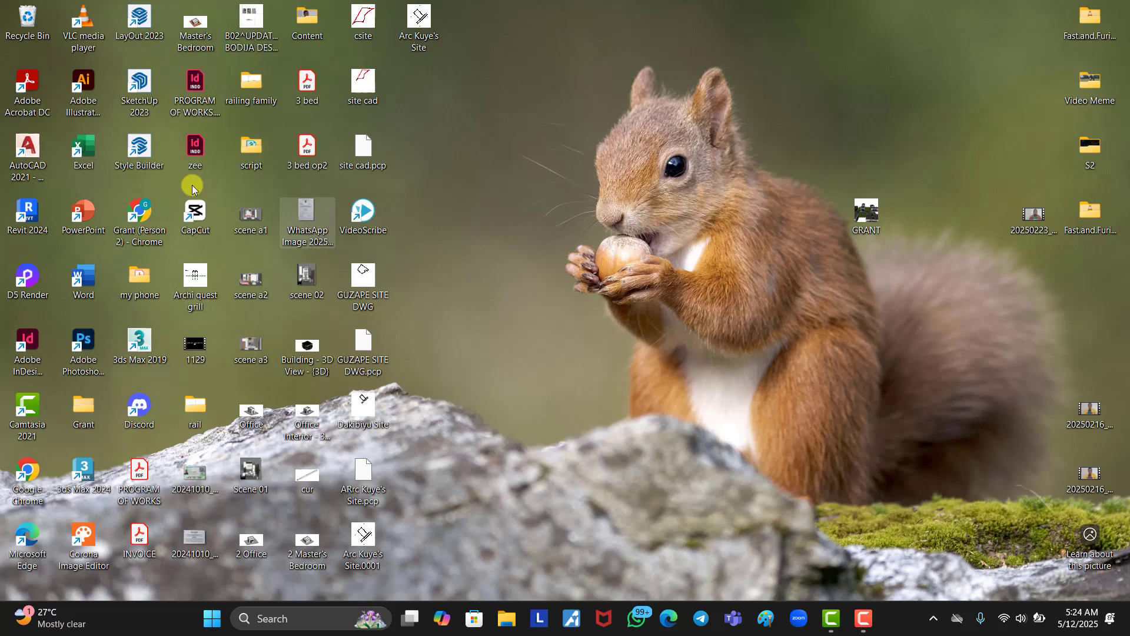
# - Launch Chrome and enter polyhaven.com in the address bar
pyautogui.doubleClick(137, 219)
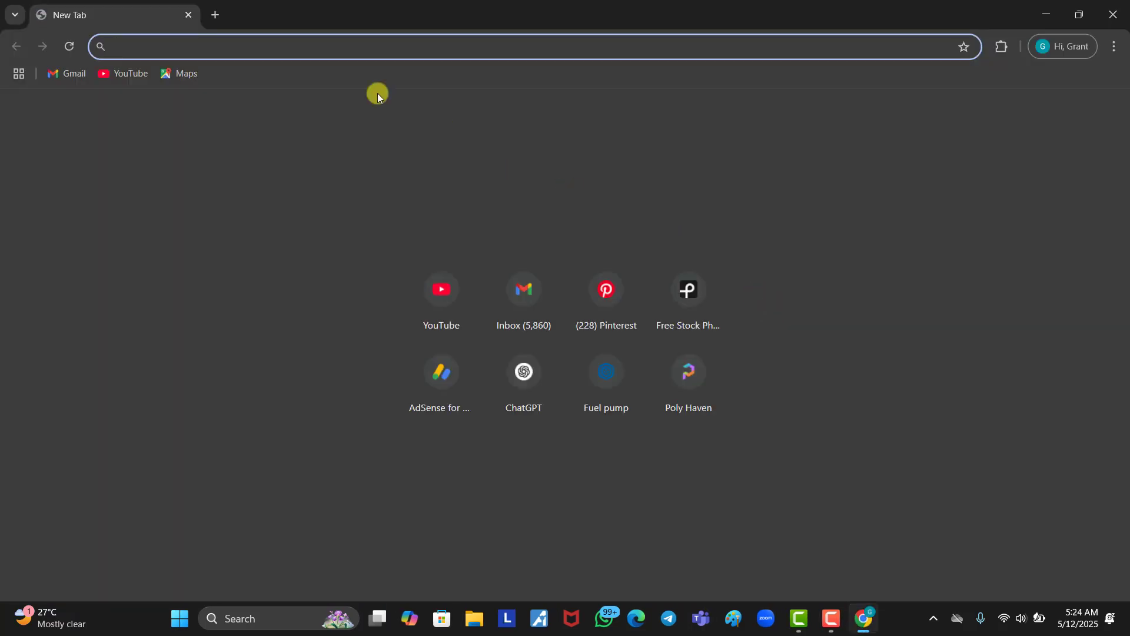
pyautogui.click(271, 47)
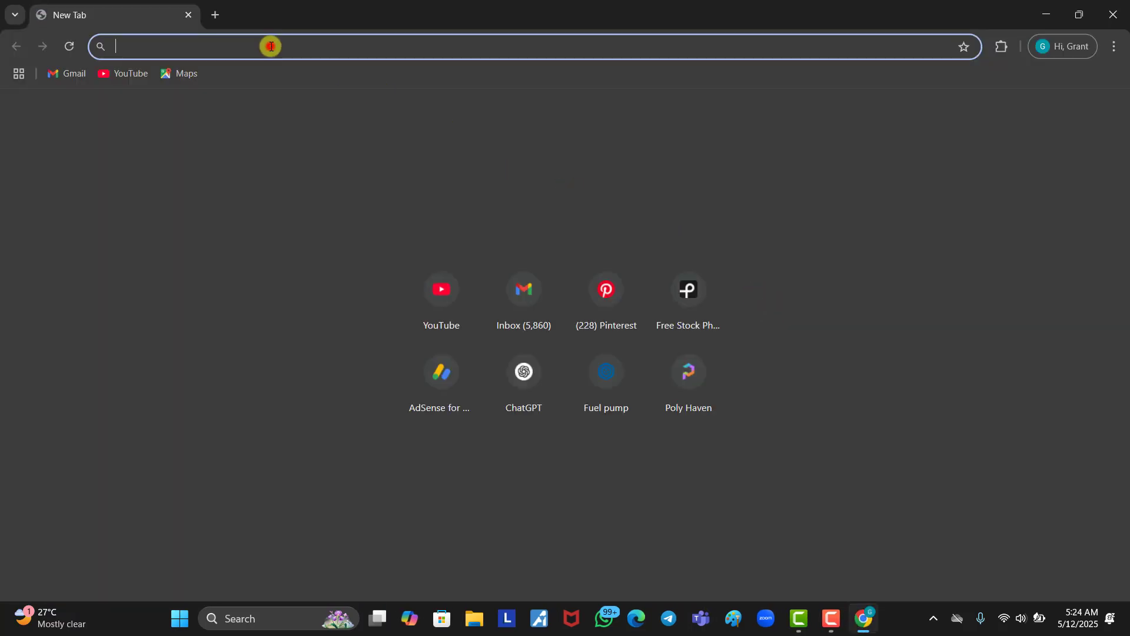
pyautogui.write('po')
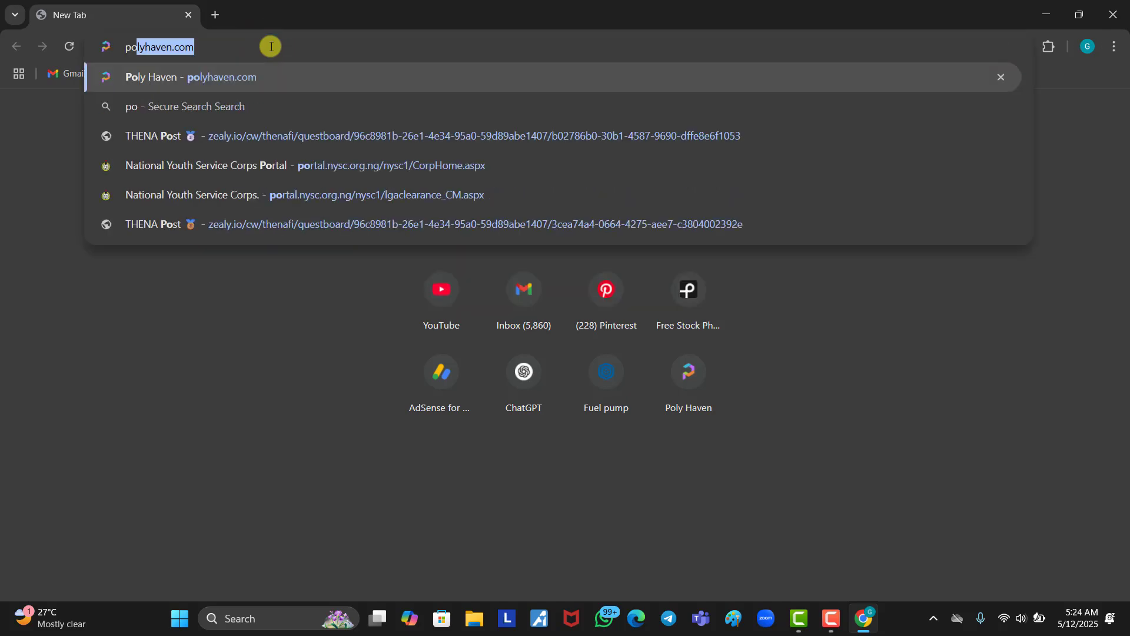
pyautogui.write('lyhaven')
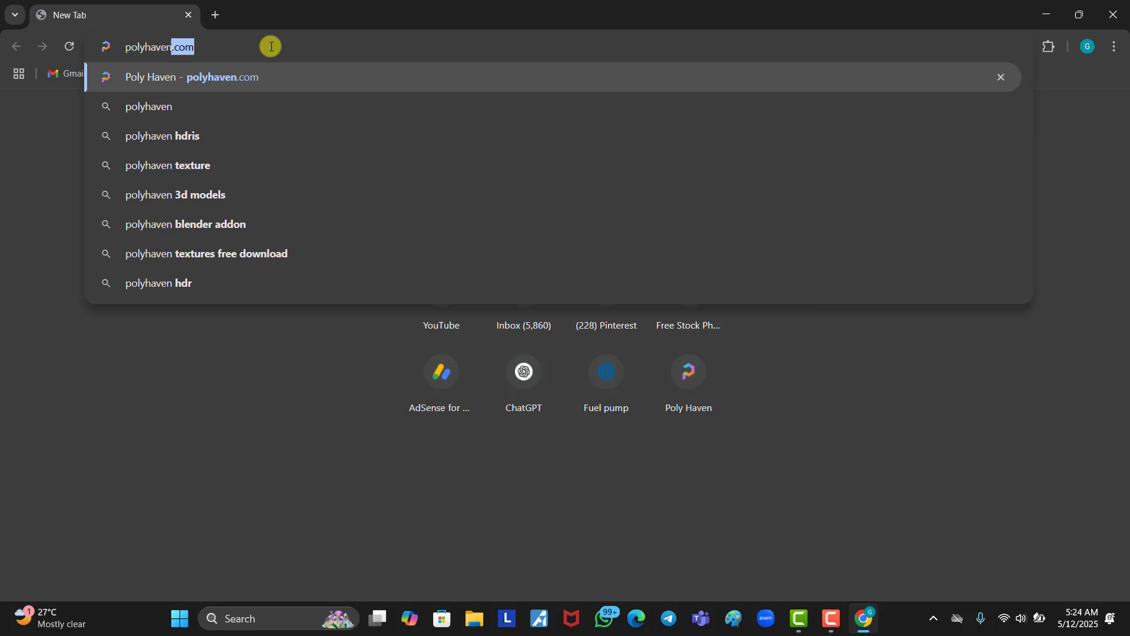
pyautogui.write('.com')
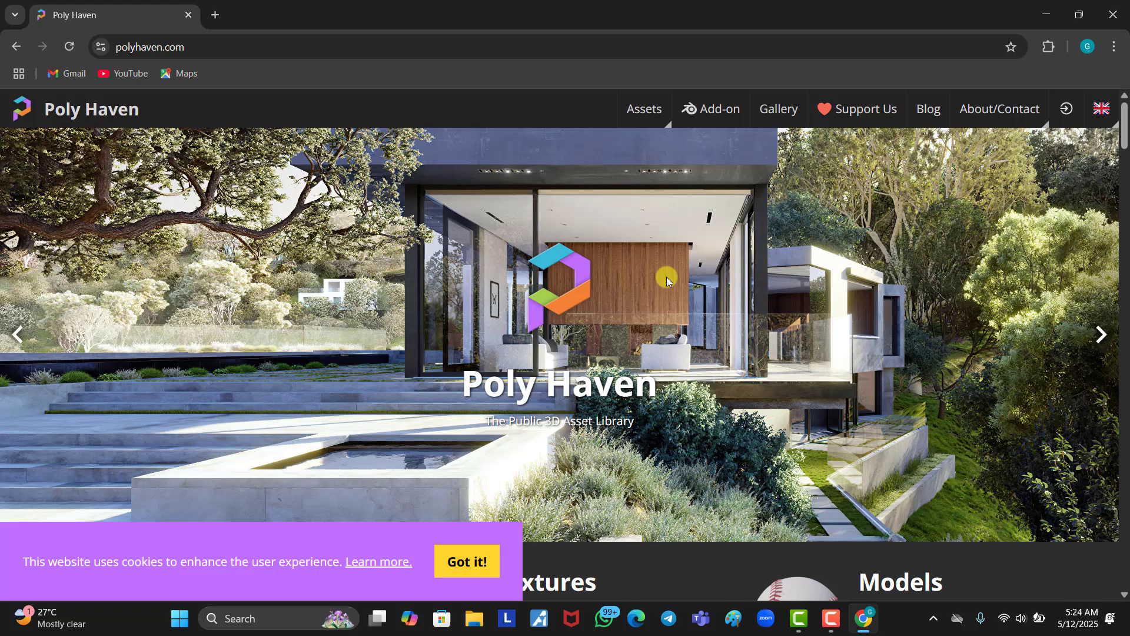
pyautogui.scroll(-3, 689, 219)
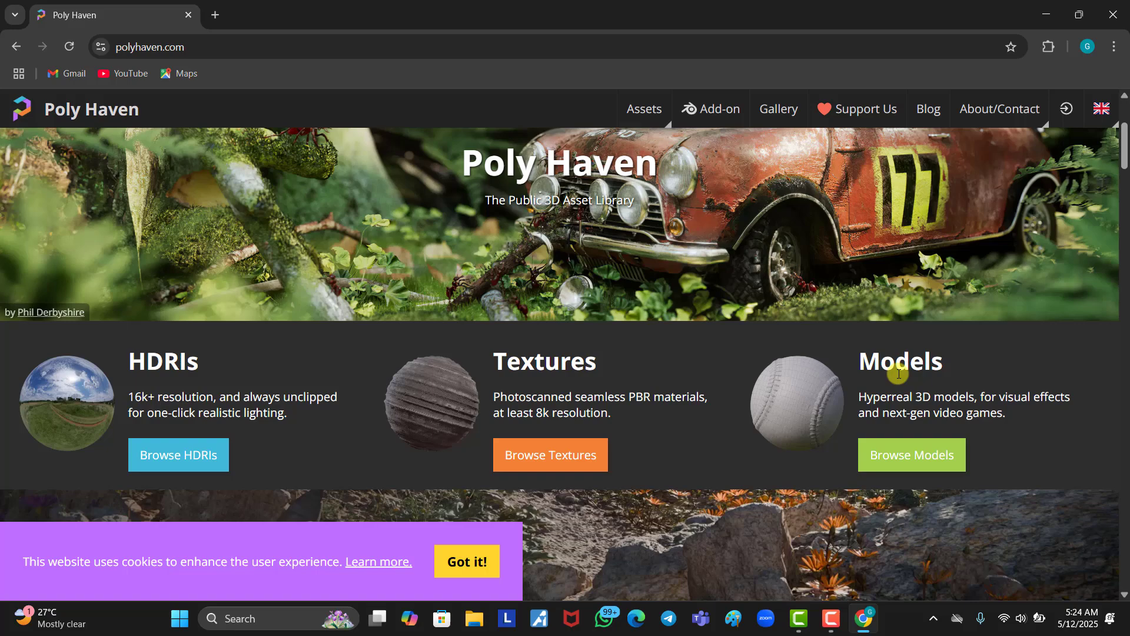
pyautogui.scroll(-2, 807, 381)
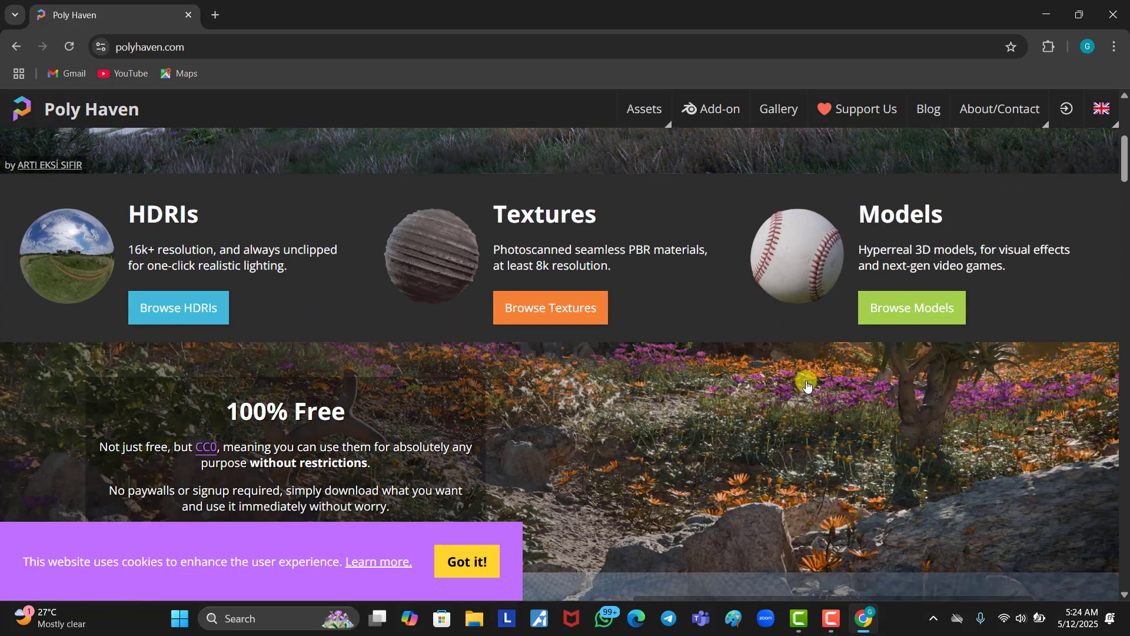
pyautogui.scroll(-2, 806, 384)
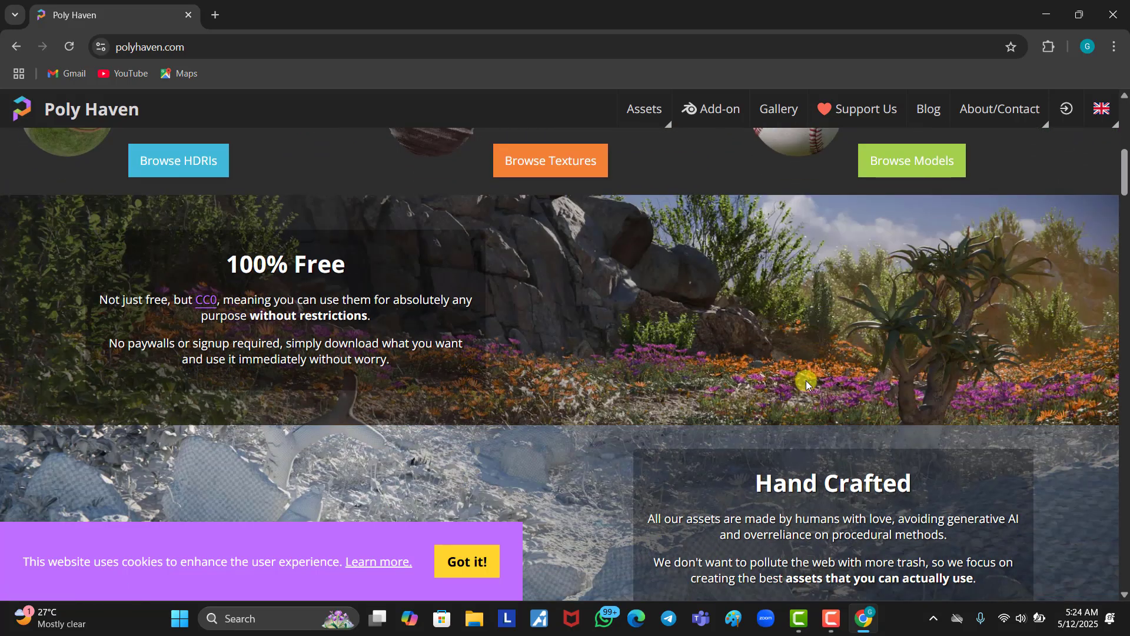
pyautogui.scroll(3, 806, 384)
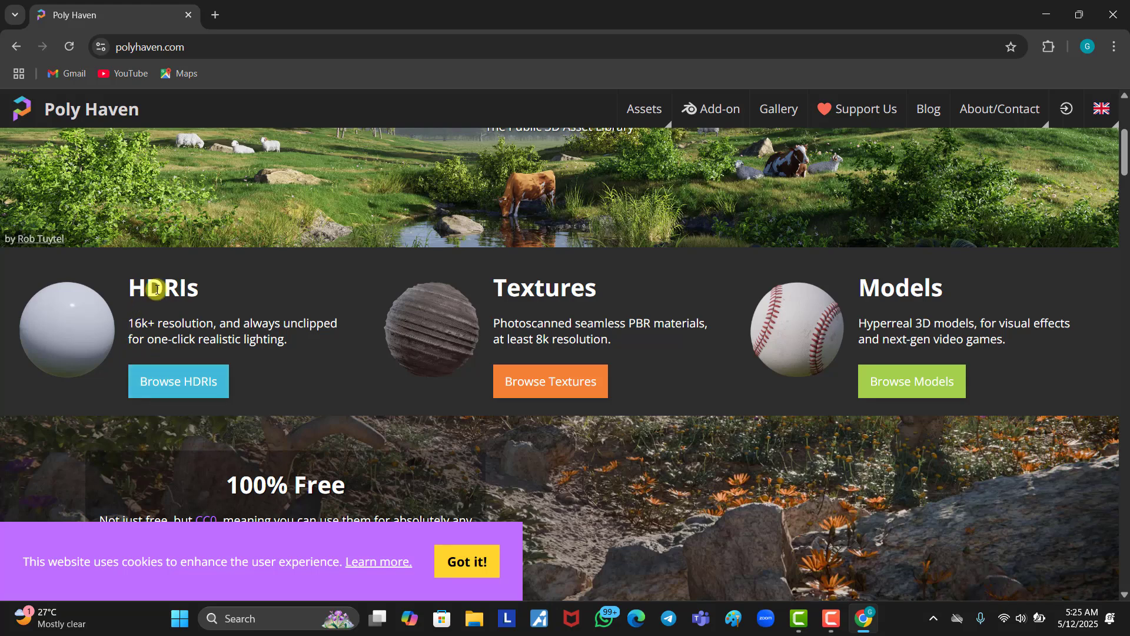
# - Browse the HDRI library and filter it to the Outdoor category (611 results)
pyautogui.click(175, 382)
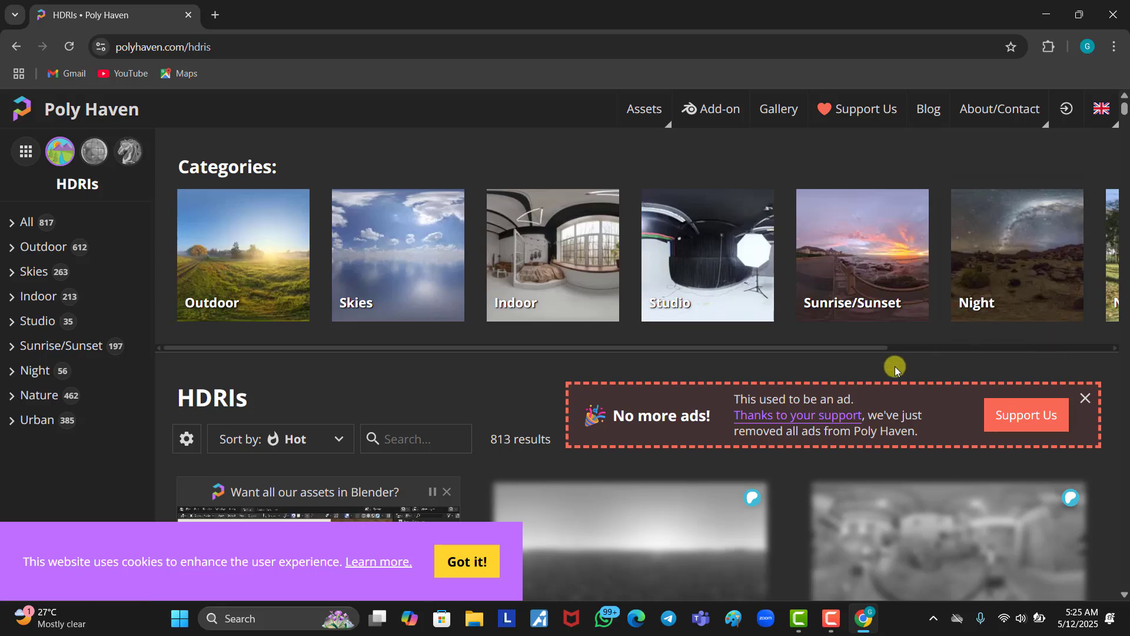
pyautogui.moveTo(875, 352)
pyautogui.mouseDown()
pyautogui.moveTo(1100, 355)
pyautogui.moveTo(860, 344)
pyautogui.mouseUp()
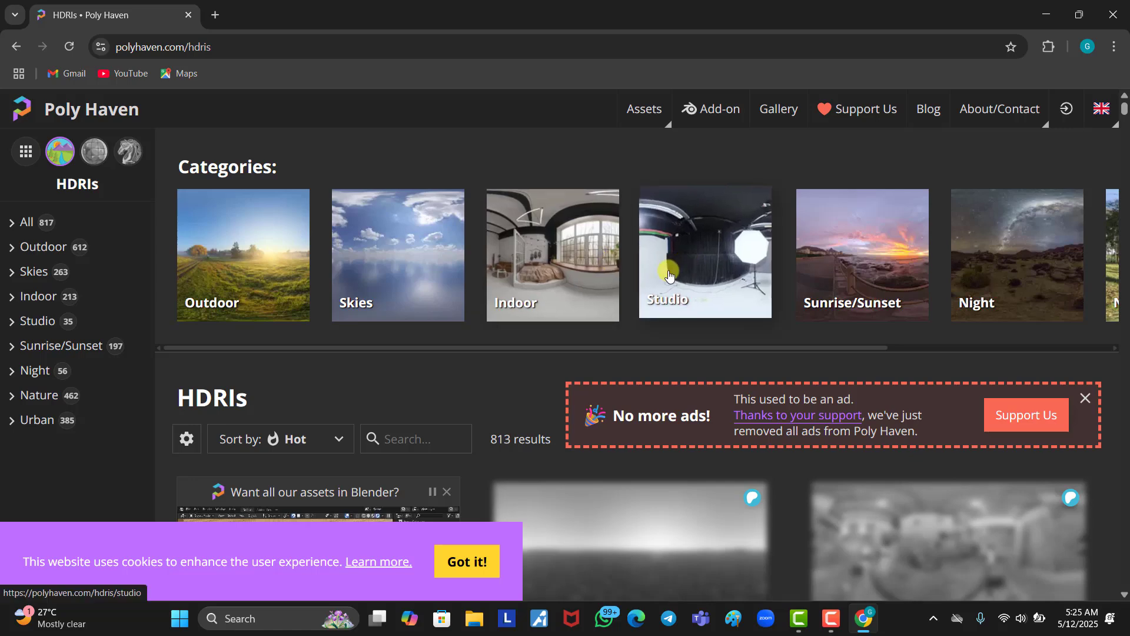
pyautogui.scroll(-1, 612, 286)
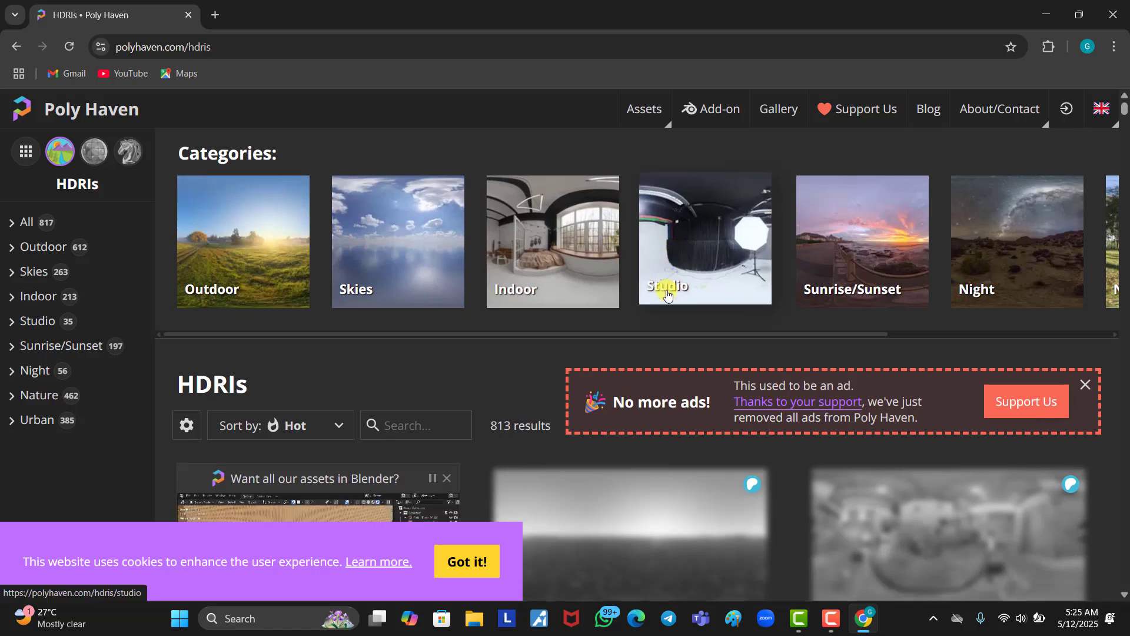
pyautogui.scroll(1, 555, 286)
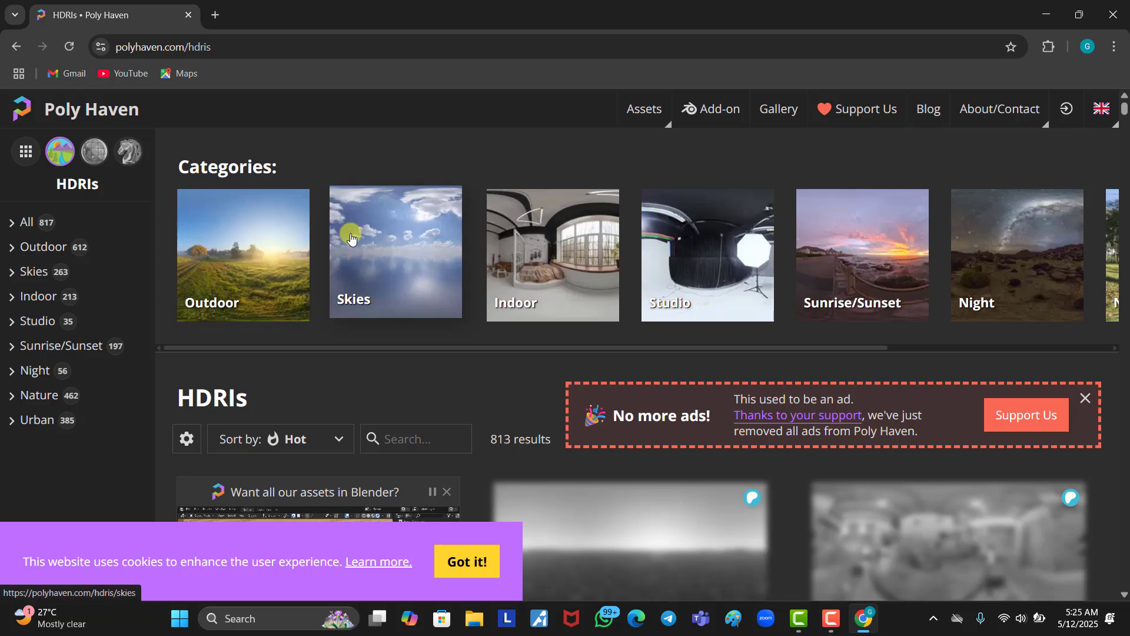
pyautogui.click(238, 218)
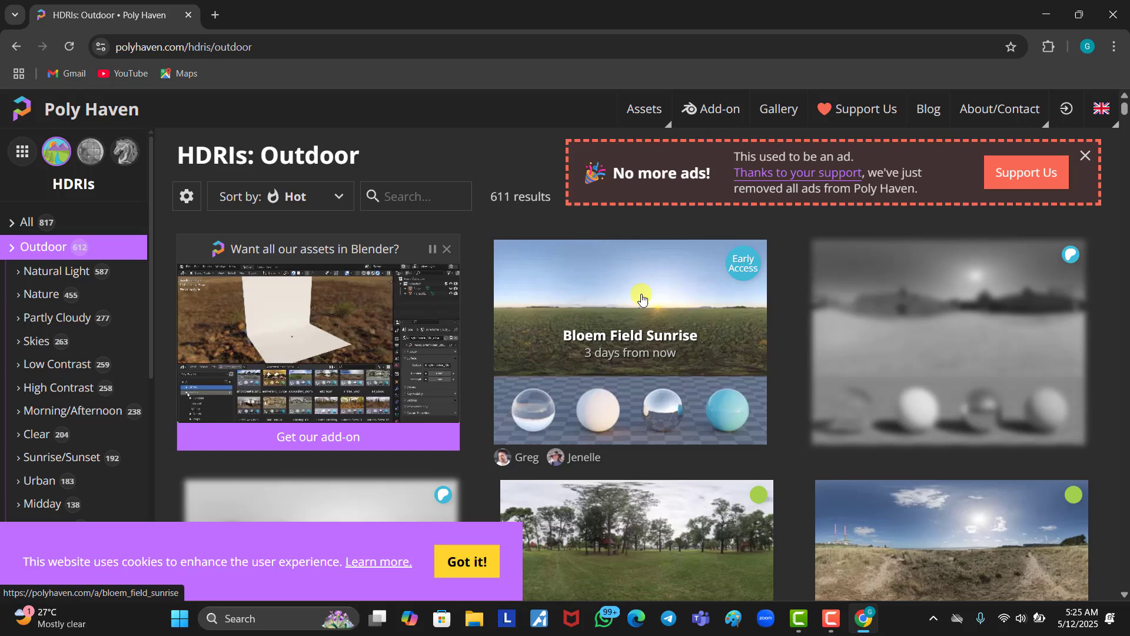
# - Scroll down the Outdoor HDRI grid to reach the Irish Institute sky
pyautogui.scroll(-3, 654, 342)
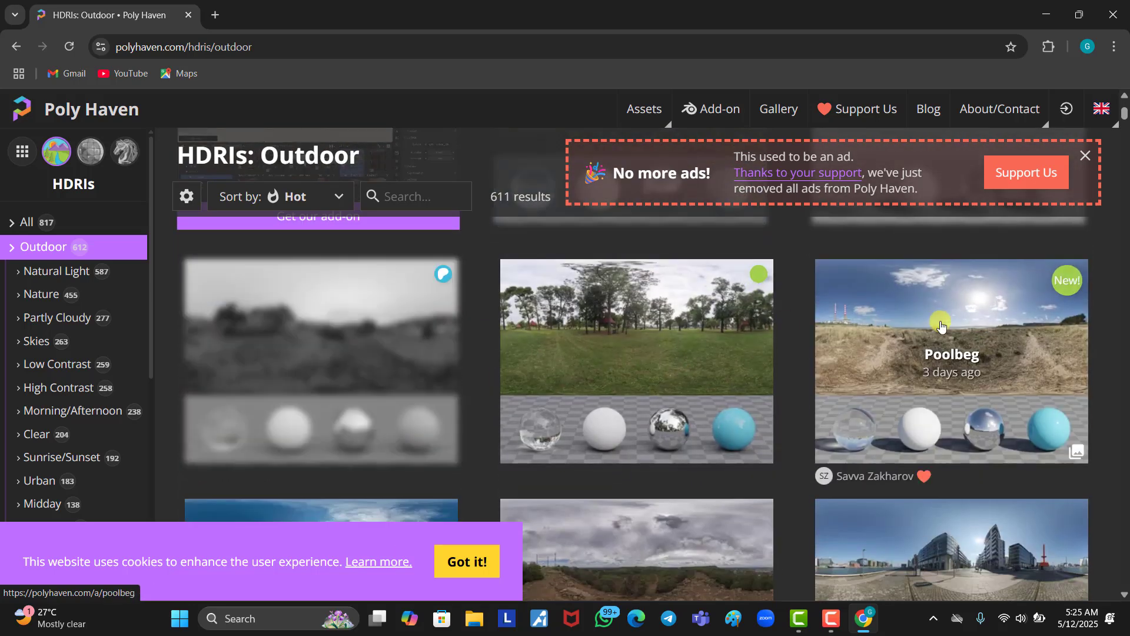
pyautogui.scroll(-5, 940, 325)
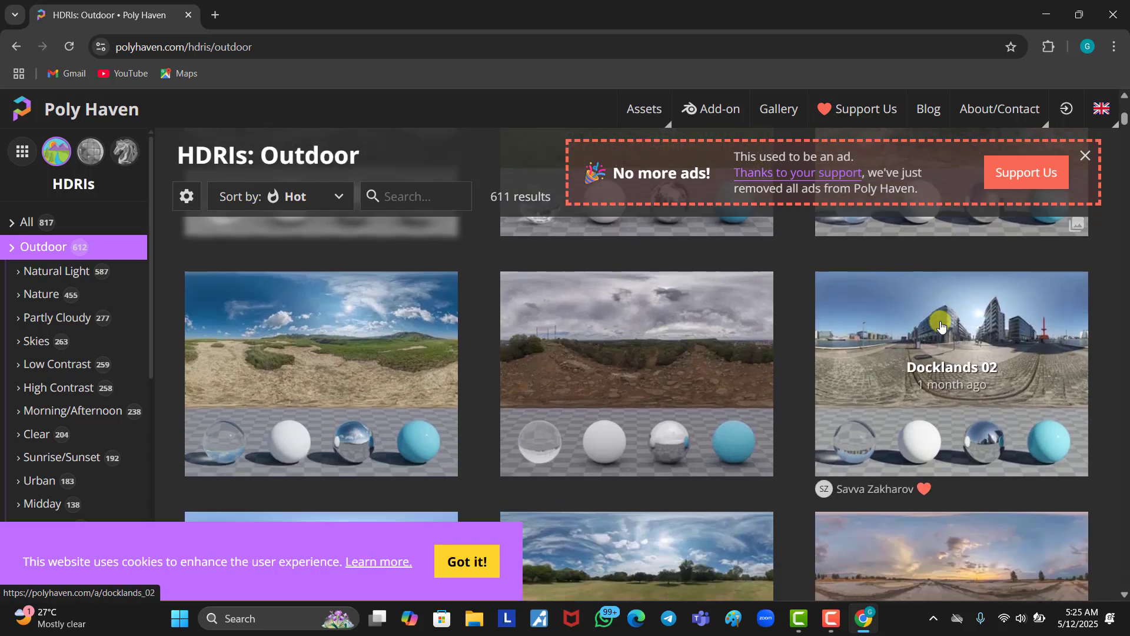
pyautogui.scroll(-2, 941, 325)
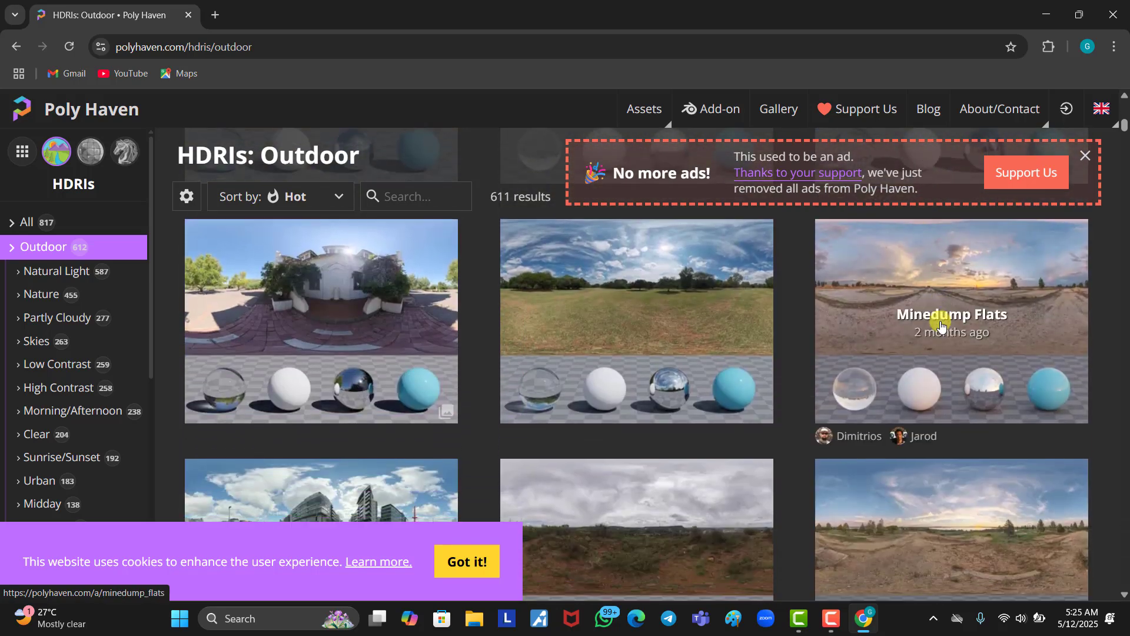
pyautogui.scroll(-2, 941, 325)
pyautogui.scroll(-1, 941, 325)
pyautogui.scroll(-3, 848, 323)
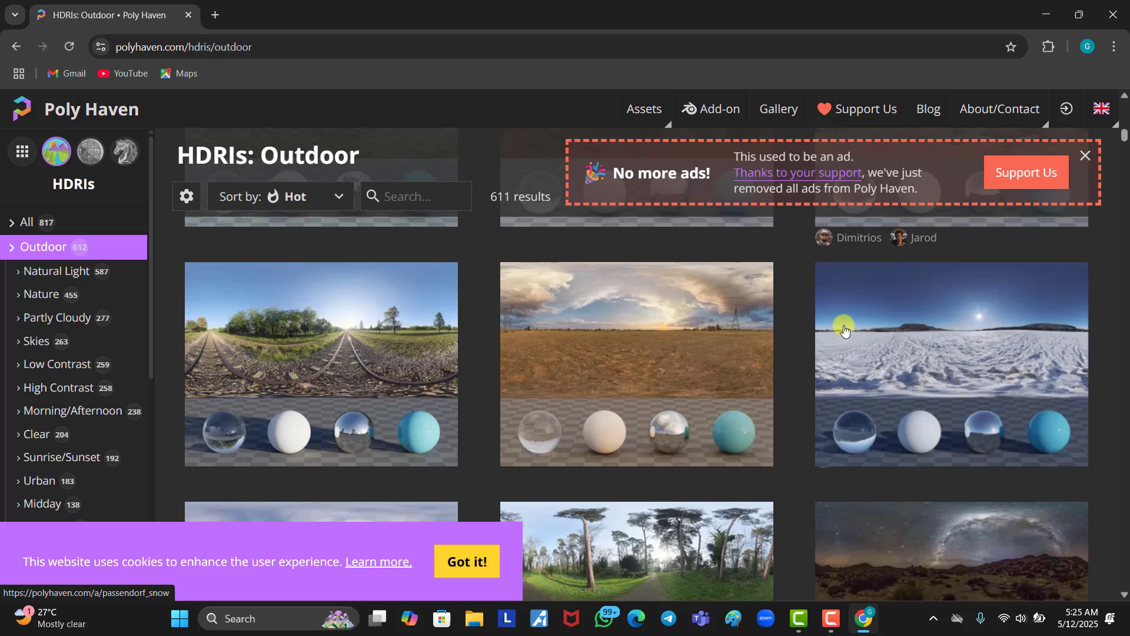
pyautogui.scroll(-3, 853, 323)
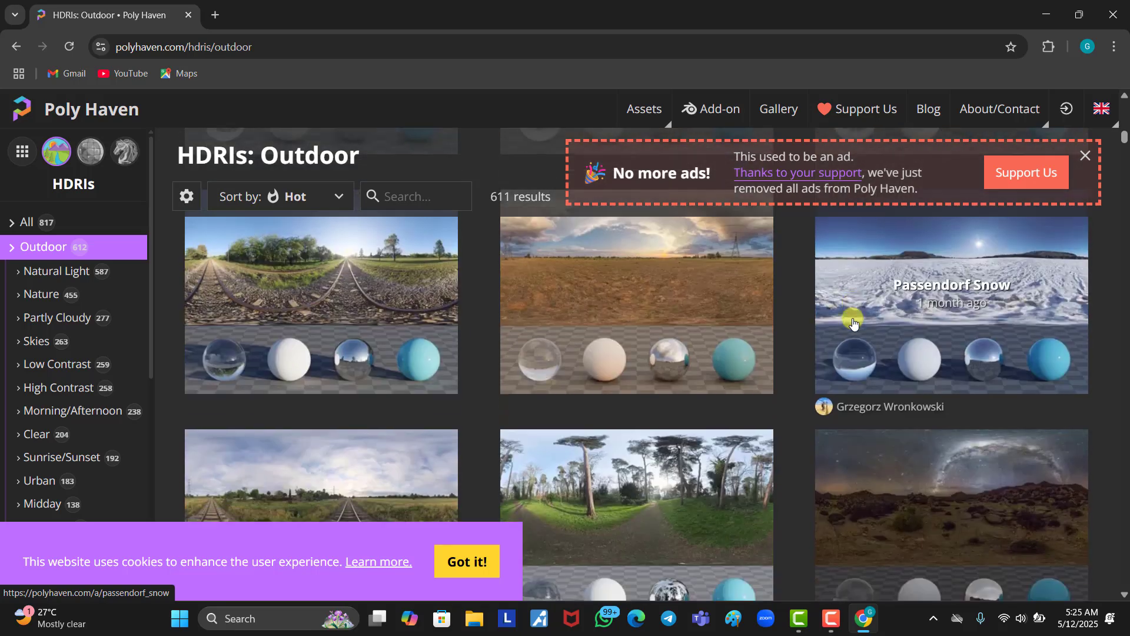
pyautogui.scroll(-2, 853, 322)
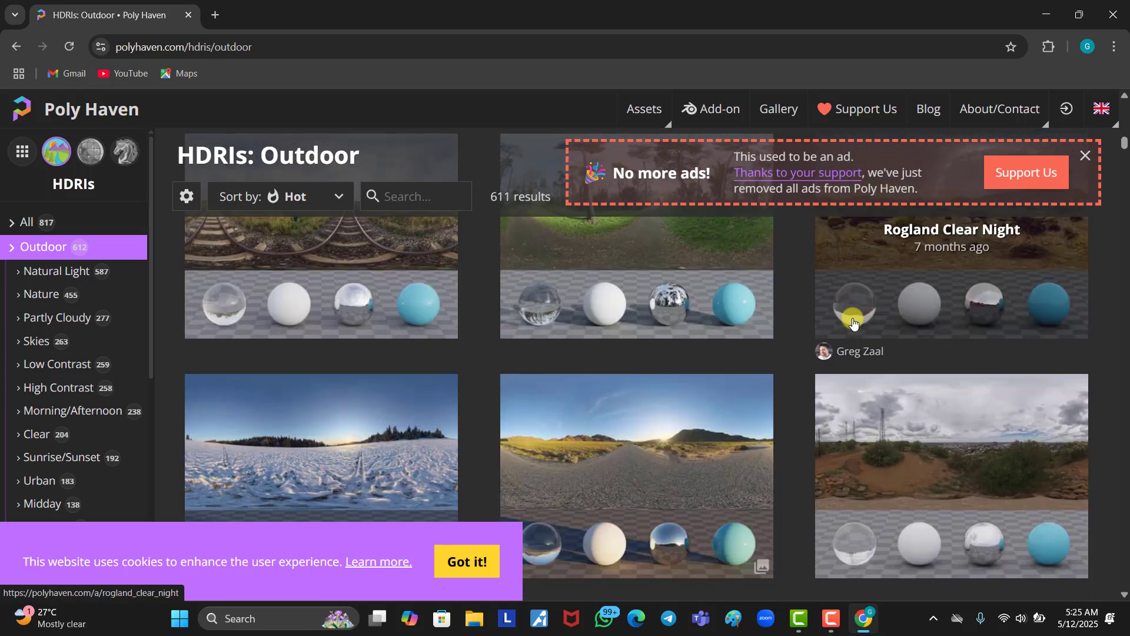
pyautogui.scroll(-9, 853, 323)
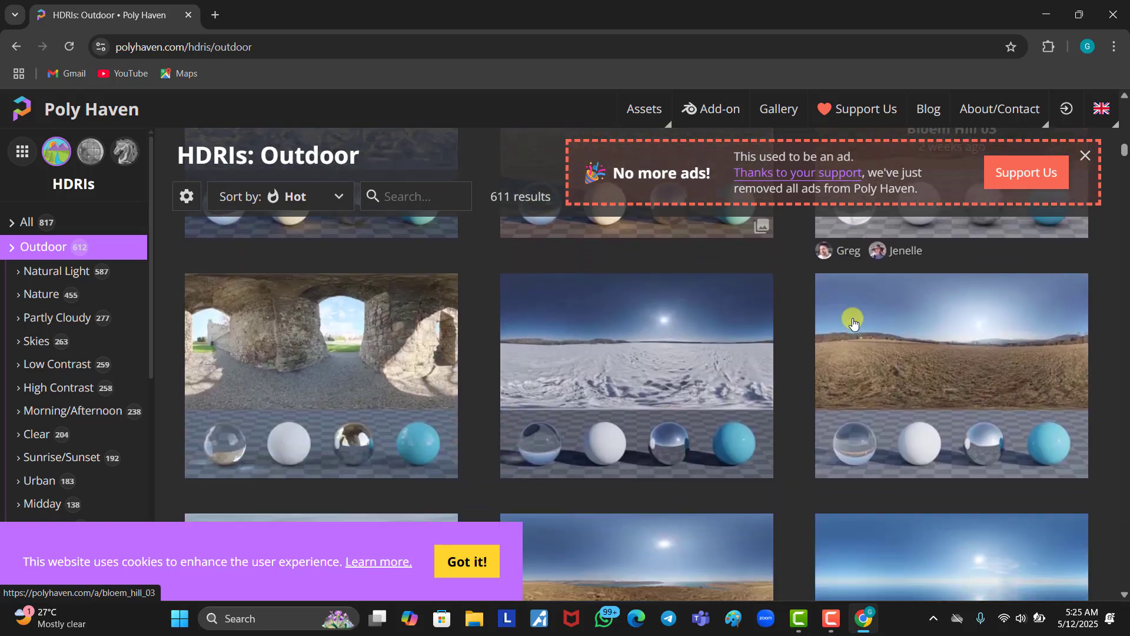
pyautogui.scroll(-4, 853, 323)
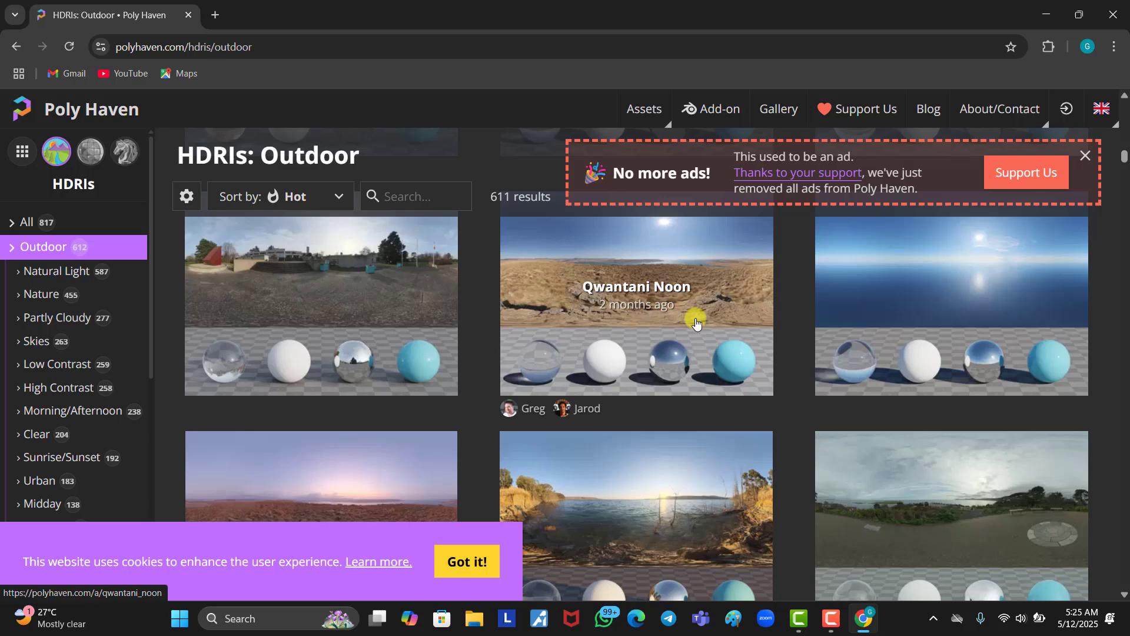
pyautogui.scroll(-1, 606, 354)
pyautogui.scroll(3, 455, 366)
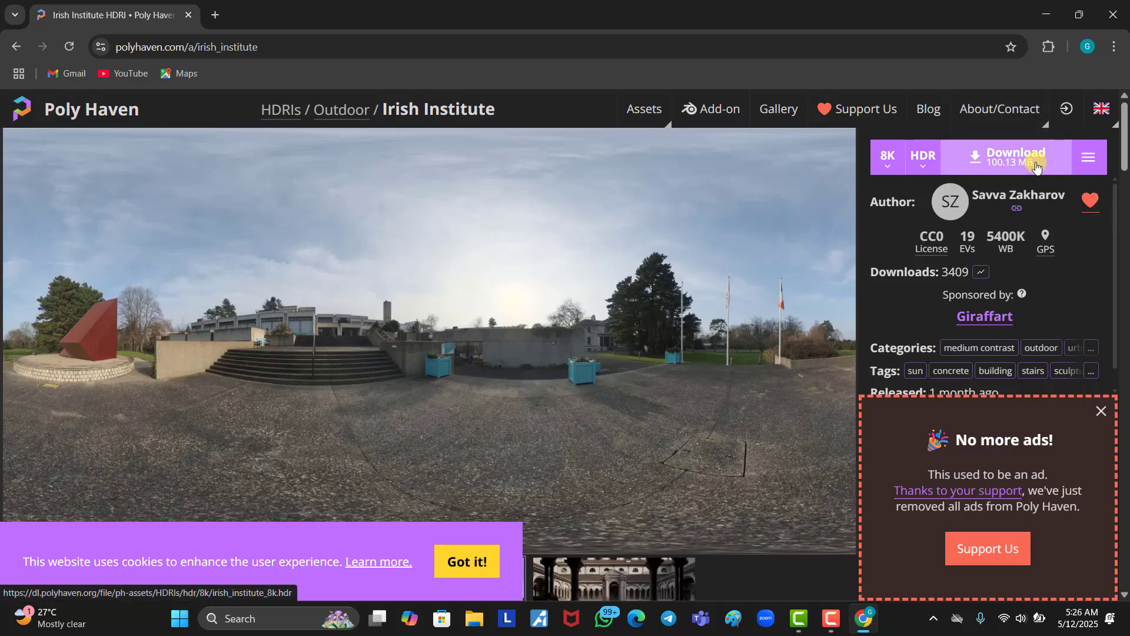
# - Download irish_institute_8k.hdr as an 8K HDR and dismiss the finished-download notice
pyautogui.click(1008, 165)
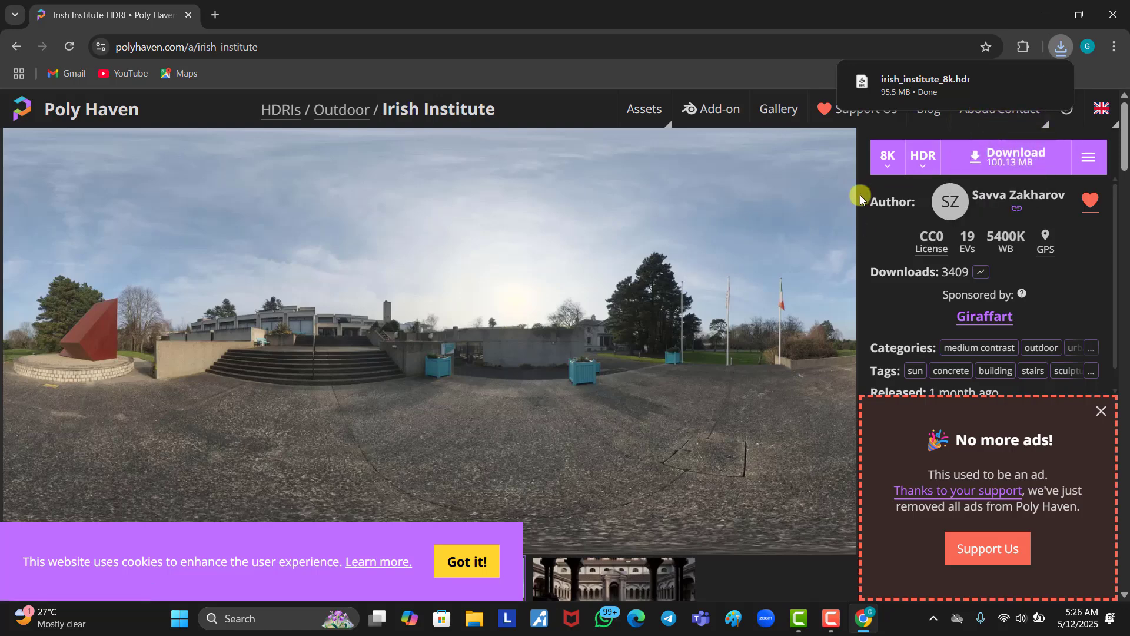
pyautogui.click(798, 83)
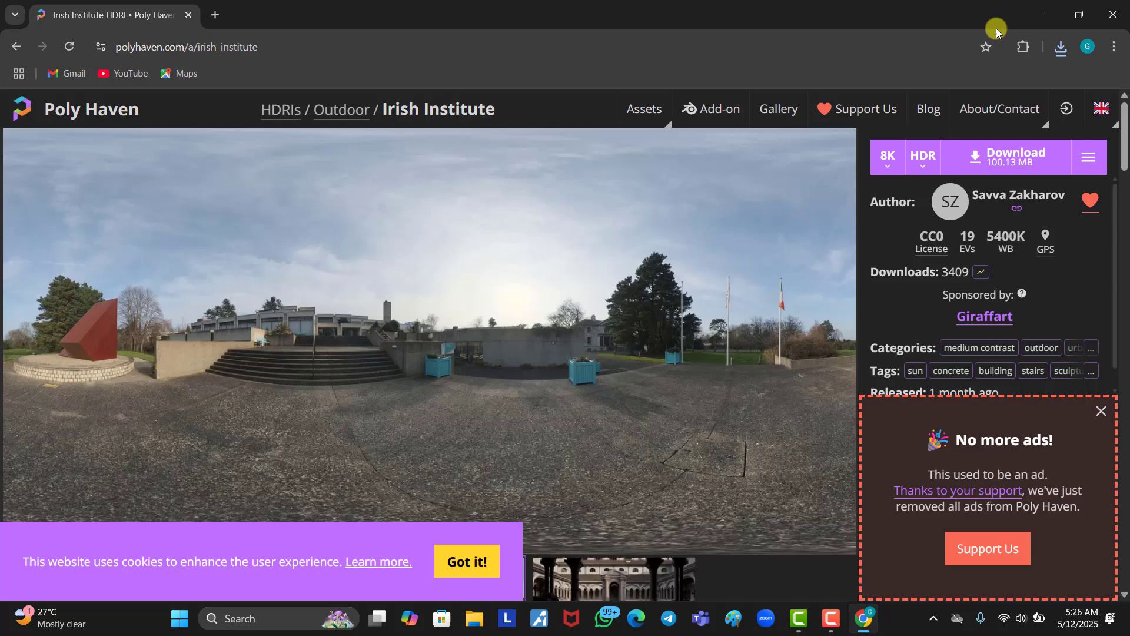
# - Launch D5 Render, skip the update, and open the recent BLOCK OF FLATS project
pyautogui.click(1048, 16)
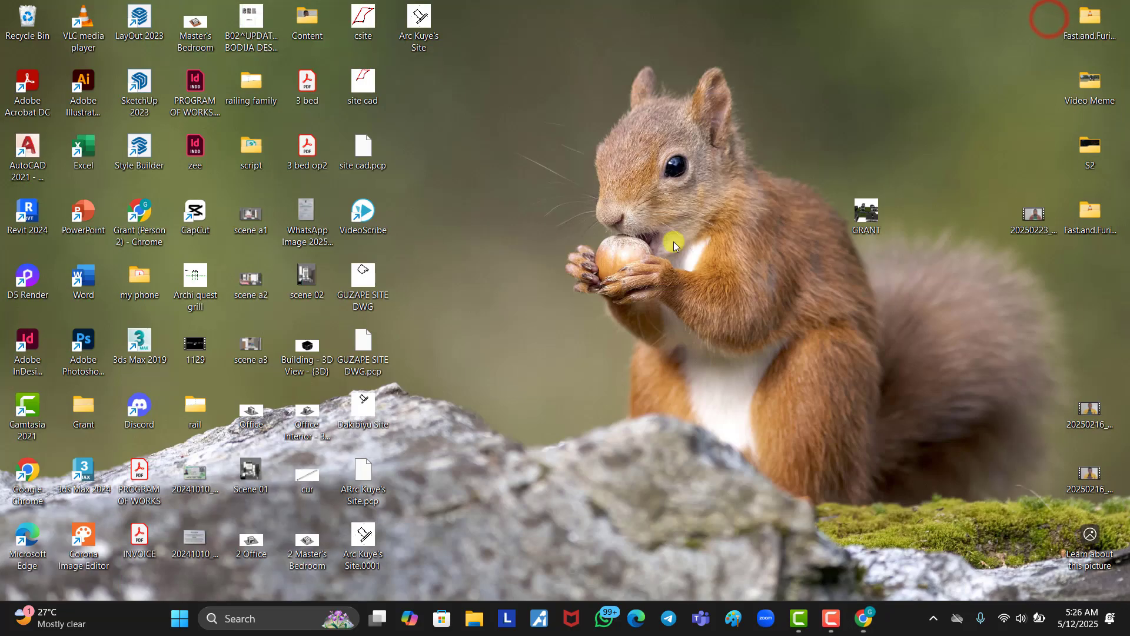
pyautogui.doubleClick(37, 295)
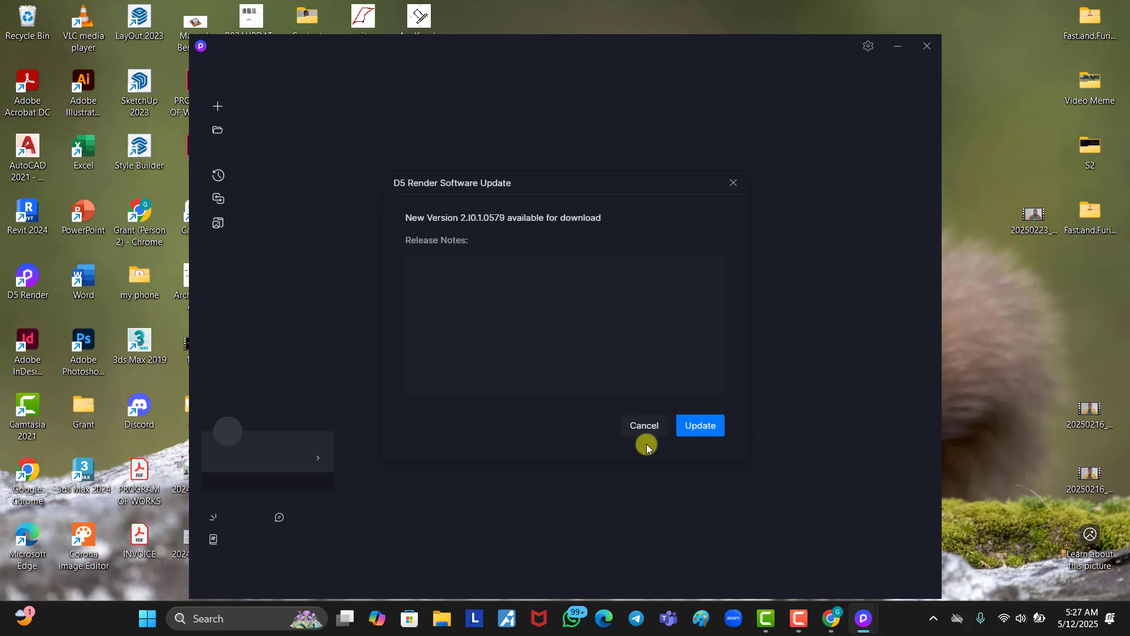
pyautogui.click(641, 425)
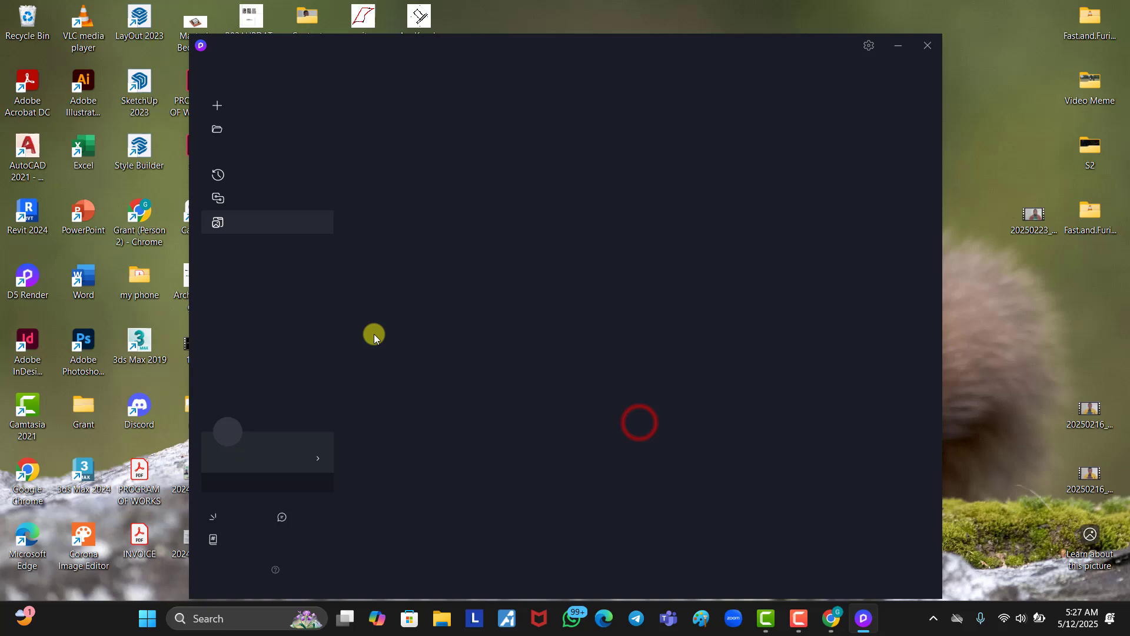
pyautogui.click(249, 175)
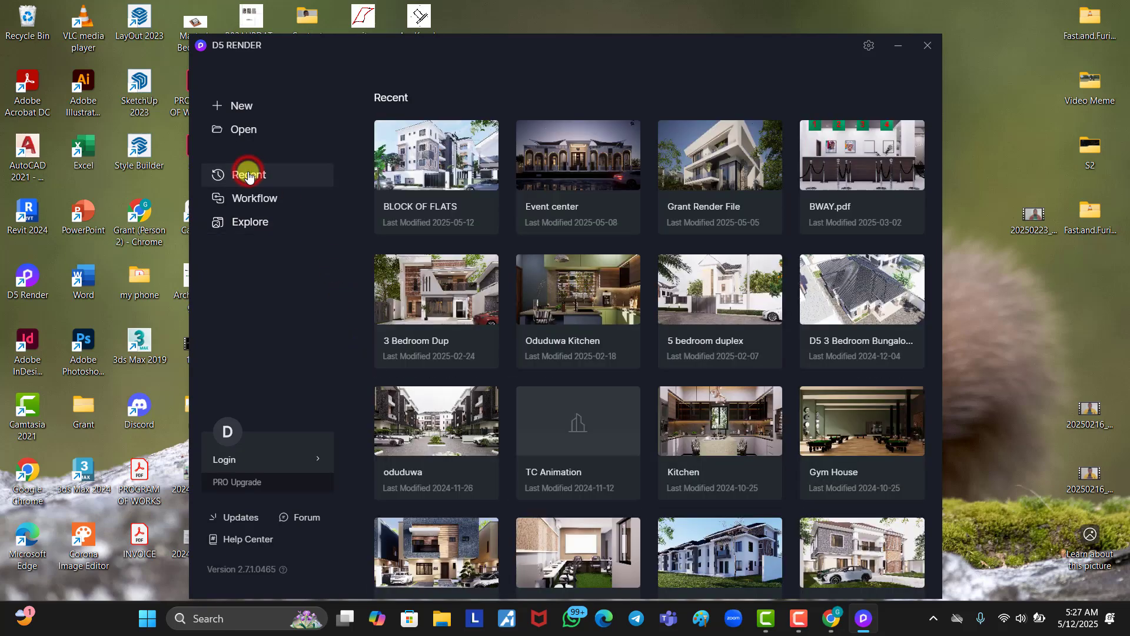
pyautogui.click(434, 157)
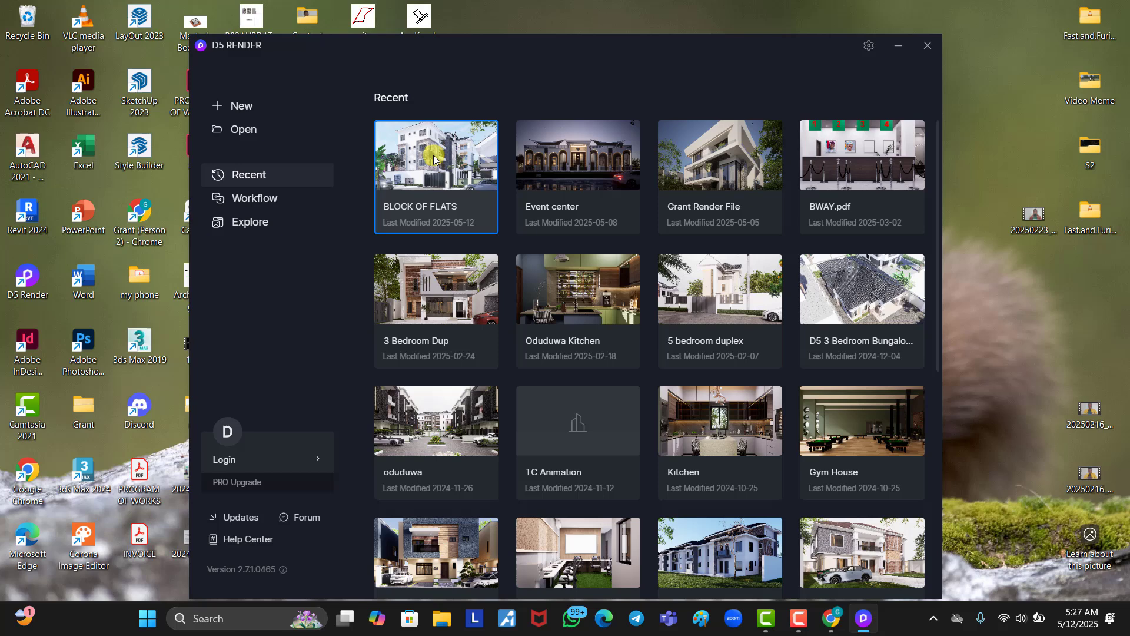
pyautogui.click(434, 159)
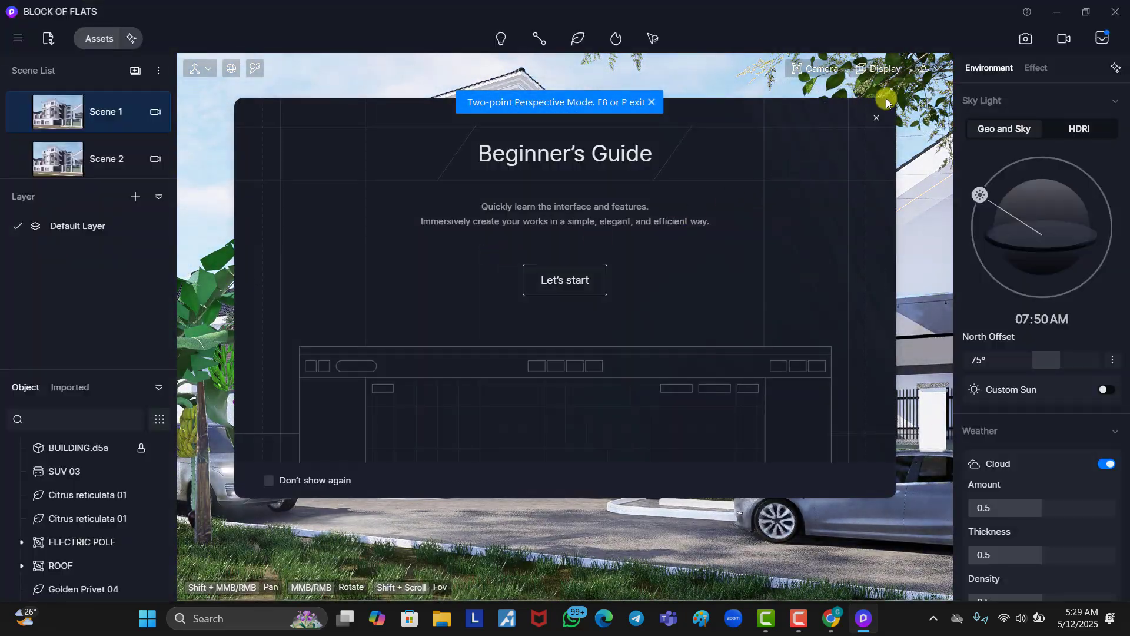
# - Dismiss the Beginner's Guide dialog to reveal the BLOCK OF FLATS scene
pyautogui.click(876, 118)
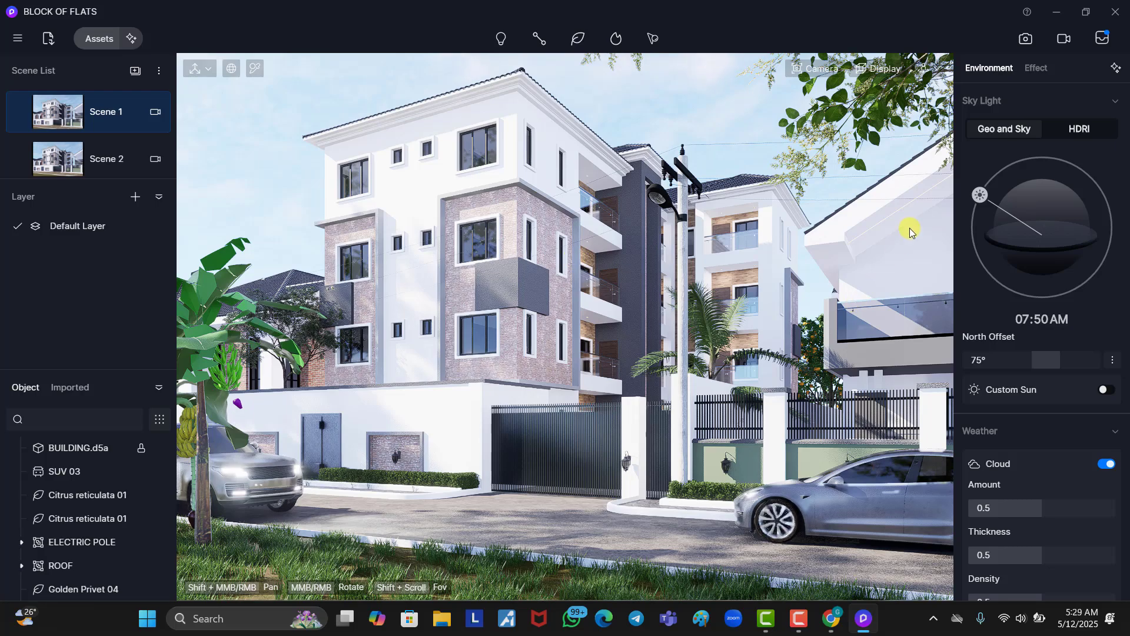
# - Set Geo and Sky to 08:42 AM, North Offset -34.5° and cloud amount 0.4
pyautogui.moveTo(980, 194); pyautogui.dragTo(1007, 189)
pyautogui.click(1009, 360)
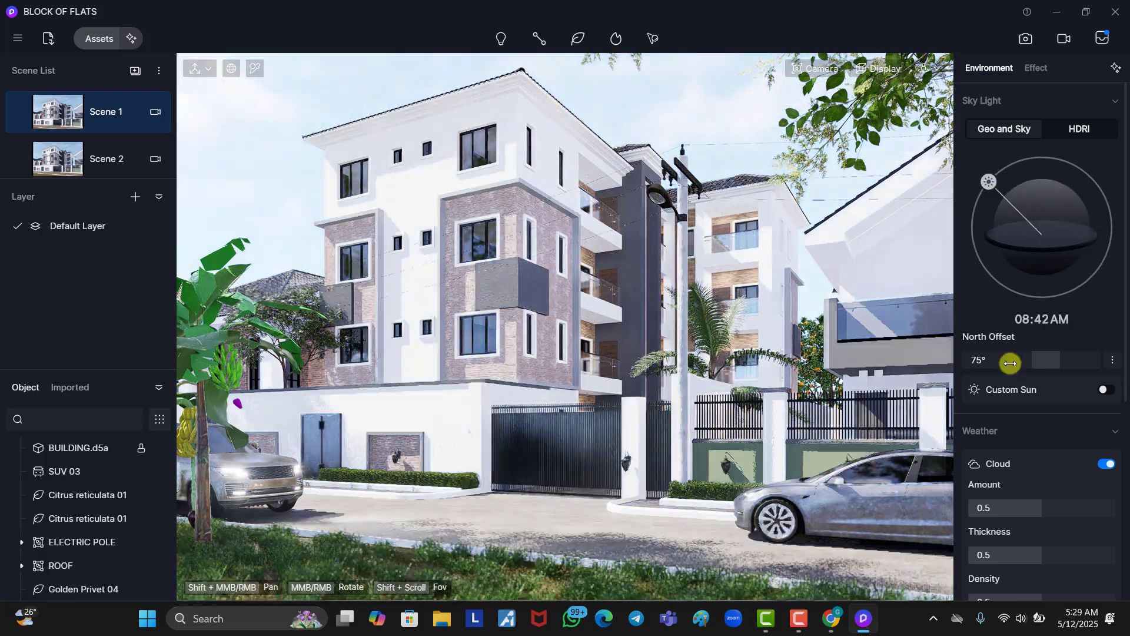
pyautogui.moveTo(1025, 361)
pyautogui.mouseDown()
pyautogui.moveTo(1060, 359)
pyautogui.moveTo(1018, 359)
pyautogui.mouseUp()
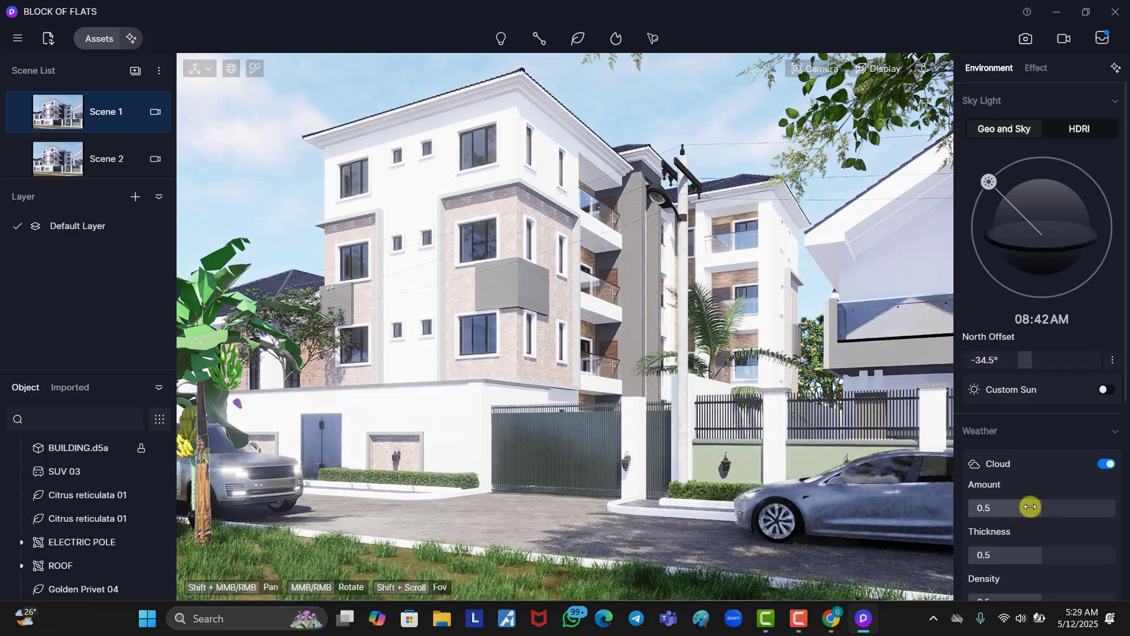
pyautogui.moveTo(1030, 504); pyautogui.dragTo(944, 509)
pyautogui.doubleClick(991, 508)
pyautogui.write('0.4')
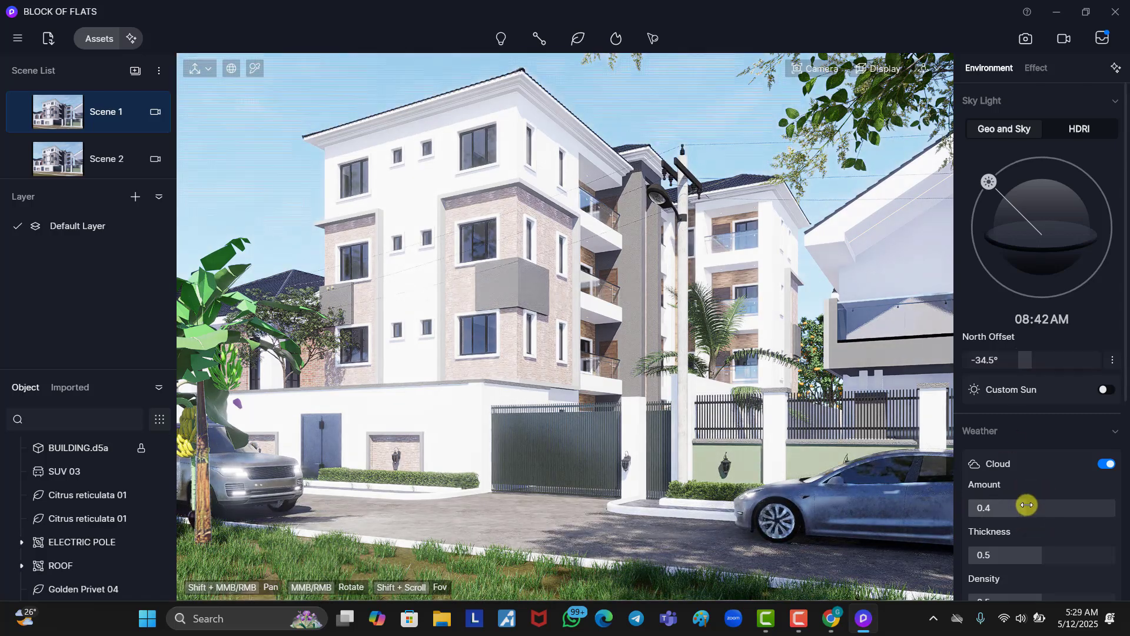
pyautogui.press('Return')
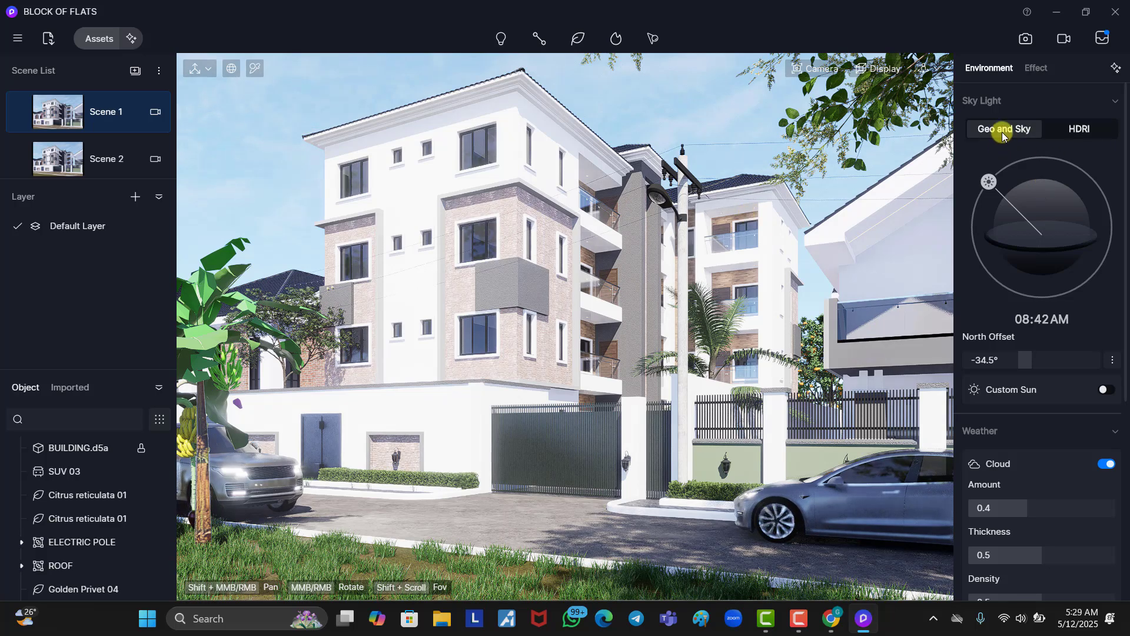
# - Switch to HDRI lighting, preview the six default presets, and settle on Pure White
pyautogui.click(1083, 129)
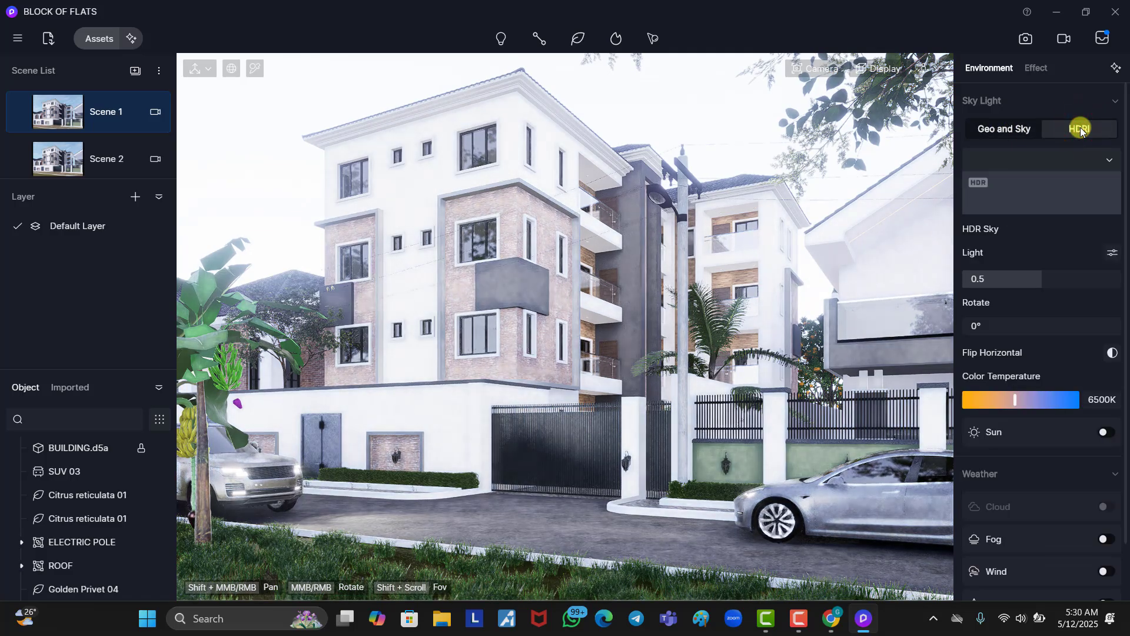
pyautogui.click(1017, 167)
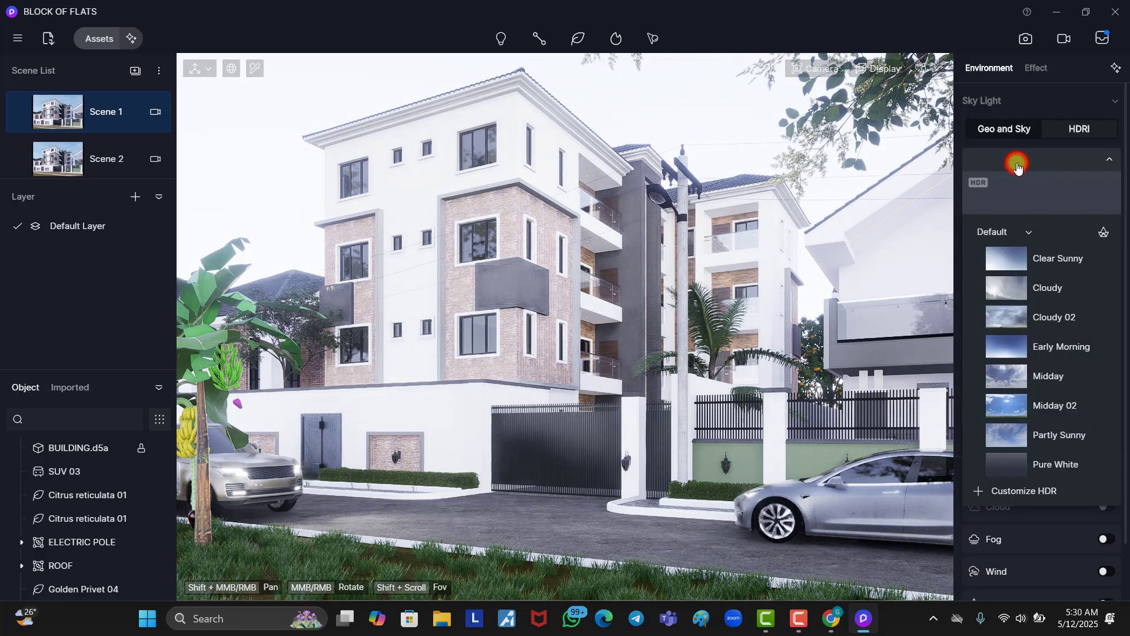
pyautogui.click(1014, 254)
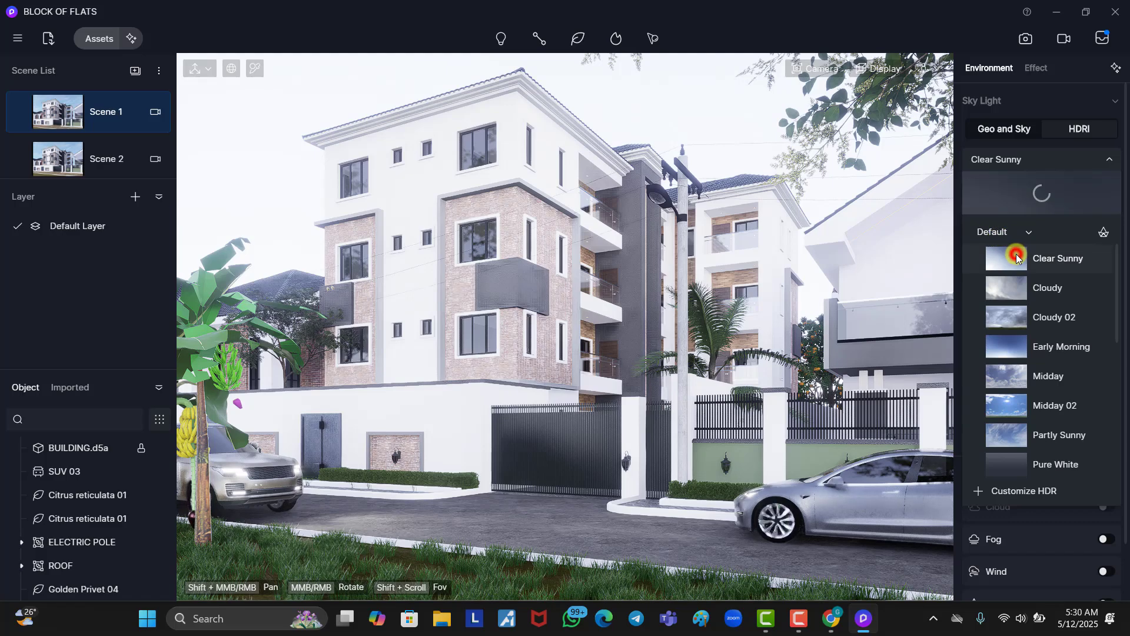
pyautogui.click(1014, 292)
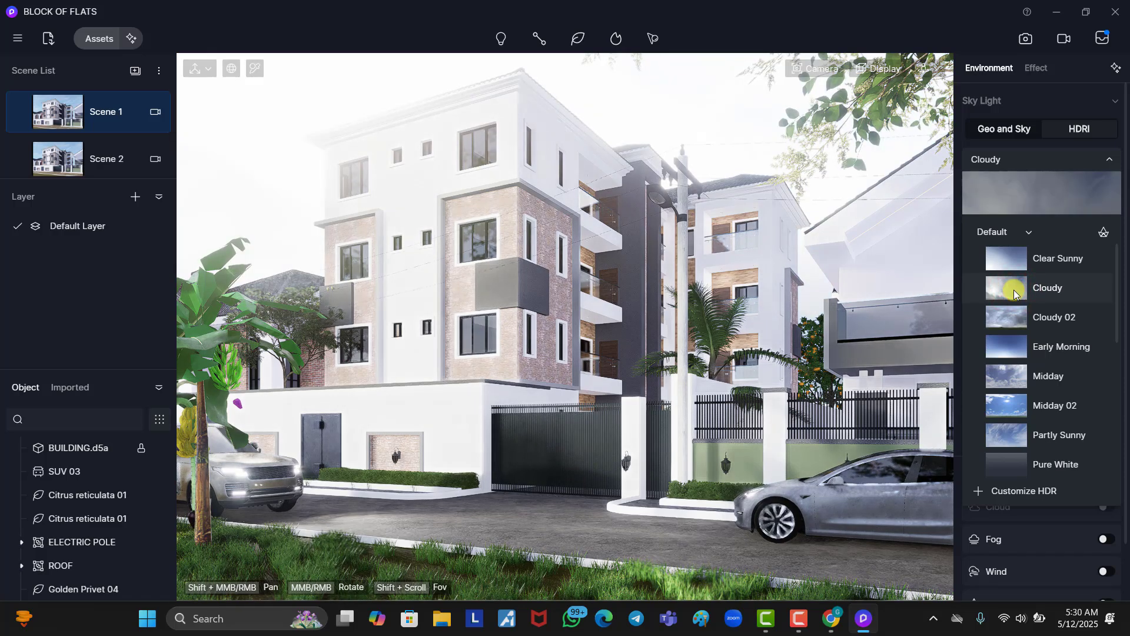
pyautogui.click(1012, 318)
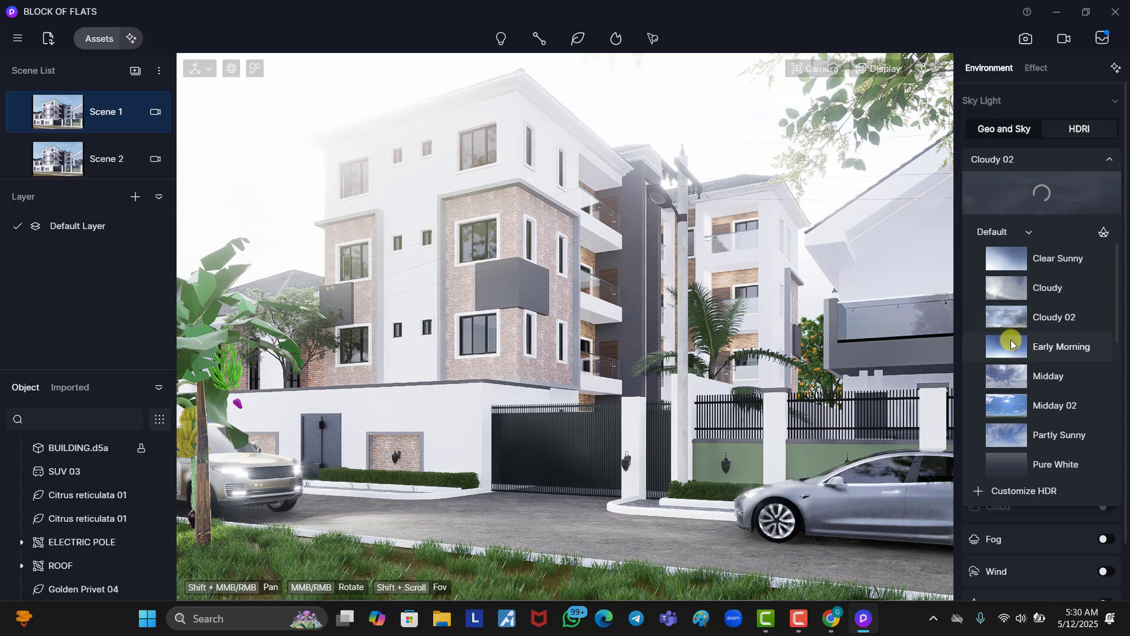
pyautogui.click(1011, 341)
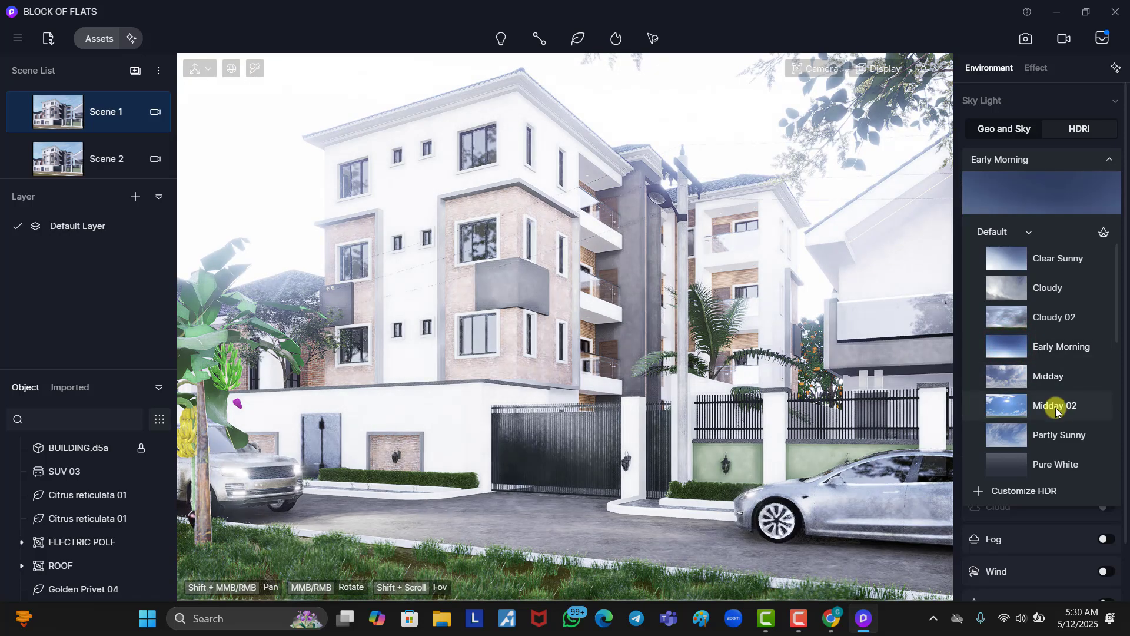
pyautogui.click(1017, 434)
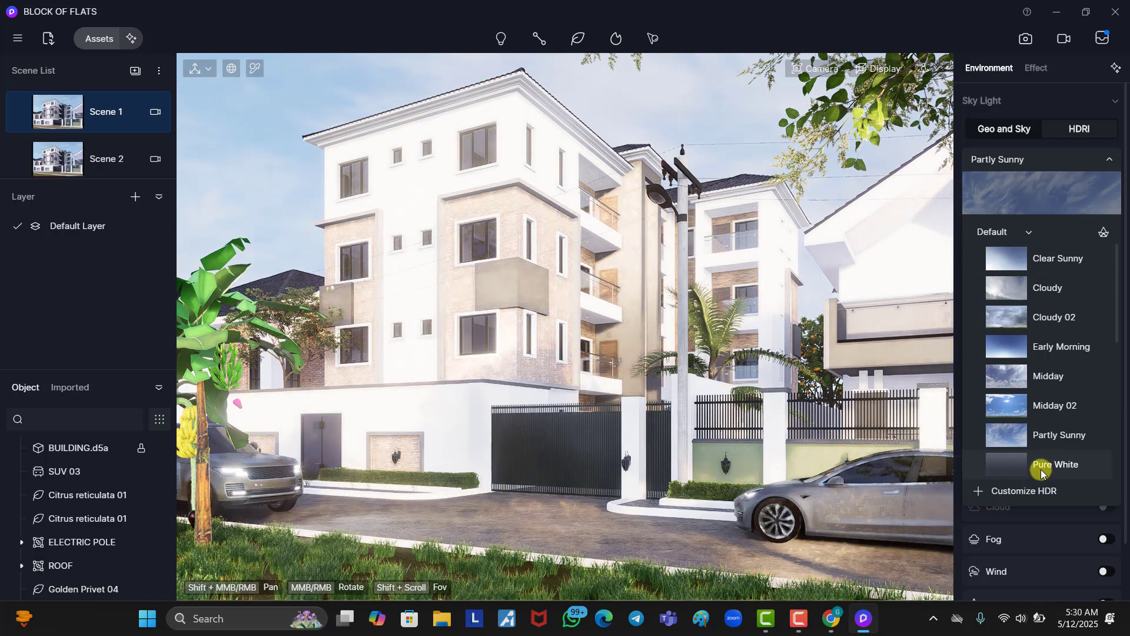
pyautogui.click(1036, 466)
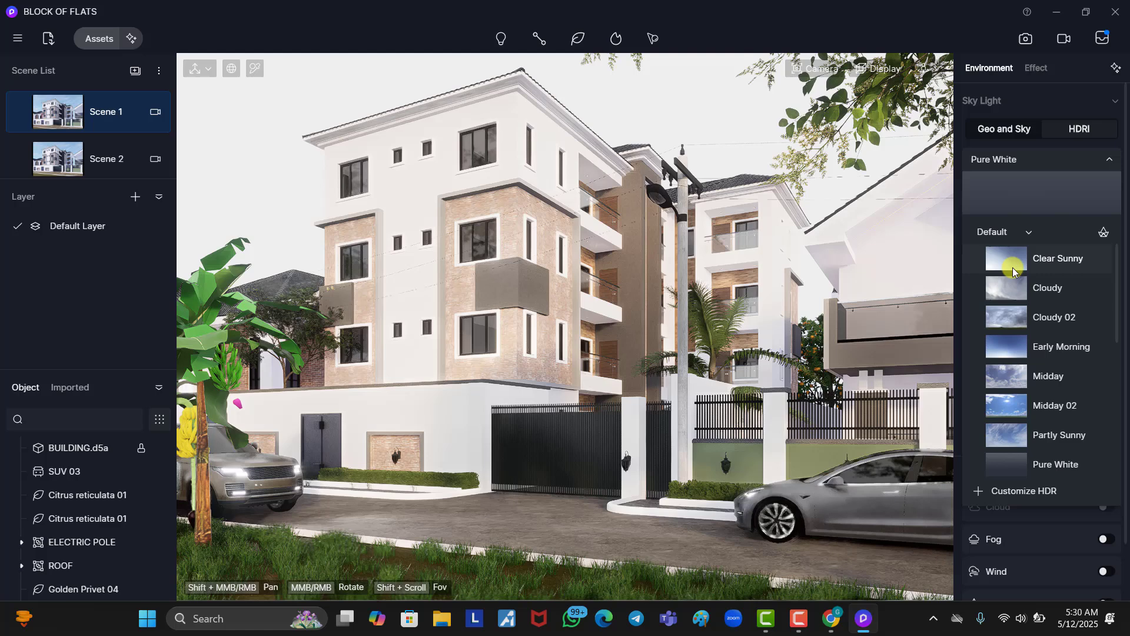
pyautogui.scroll(-2, 1019, 405)
pyautogui.scroll(-7, 1018, 405)
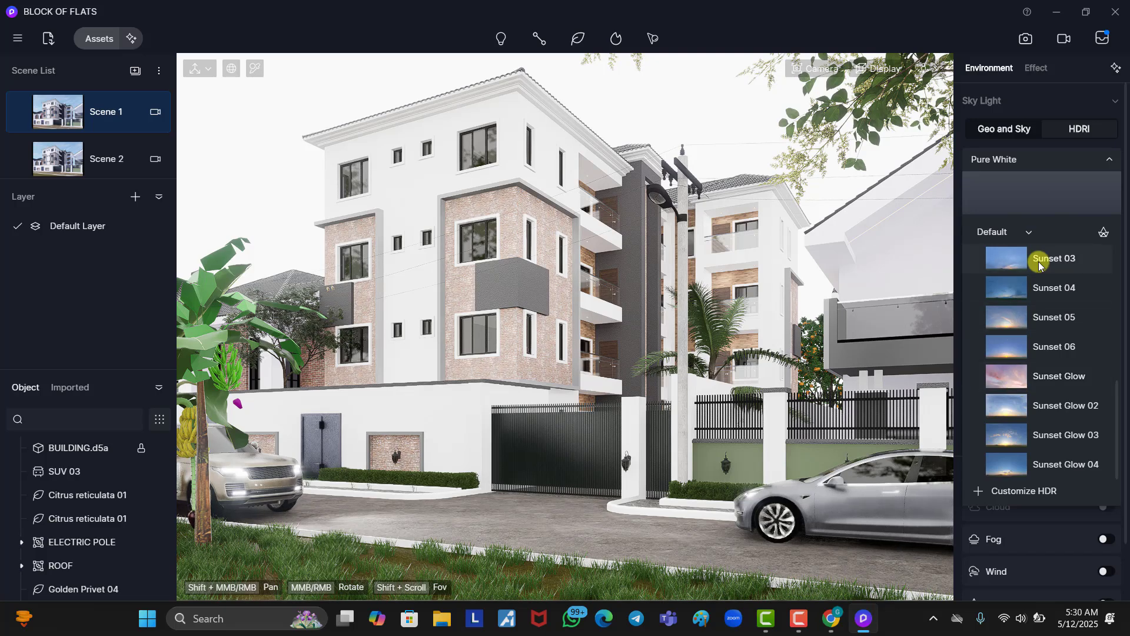
# - Switch the HDR library to Custom and apply the buikslotermeerplein_8k sky
pyautogui.click(994, 234)
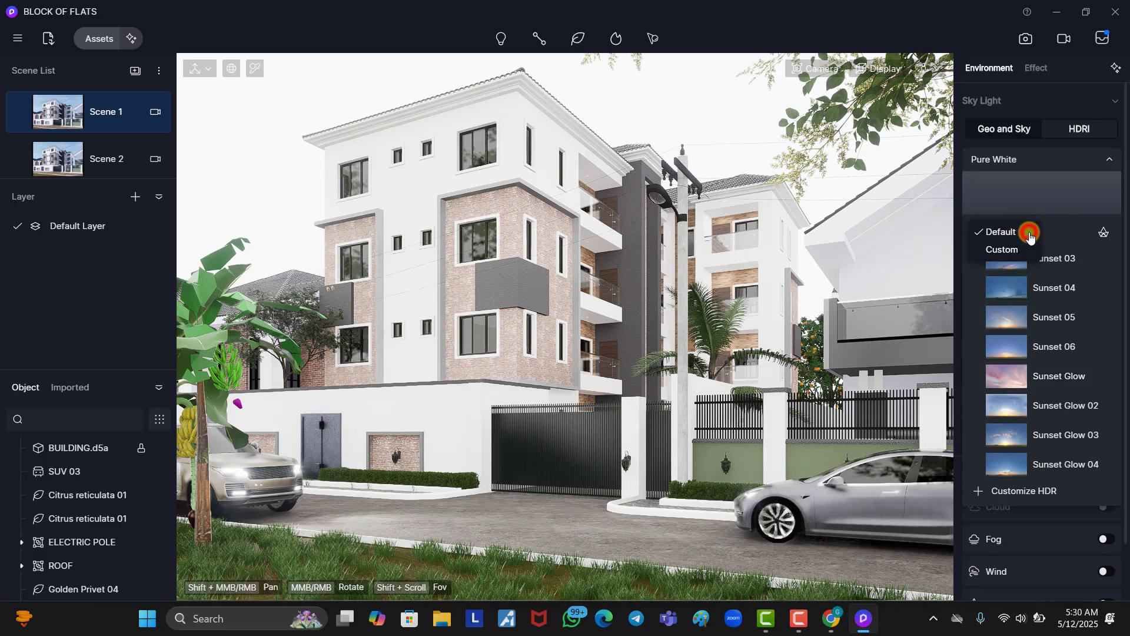
pyautogui.click(999, 250)
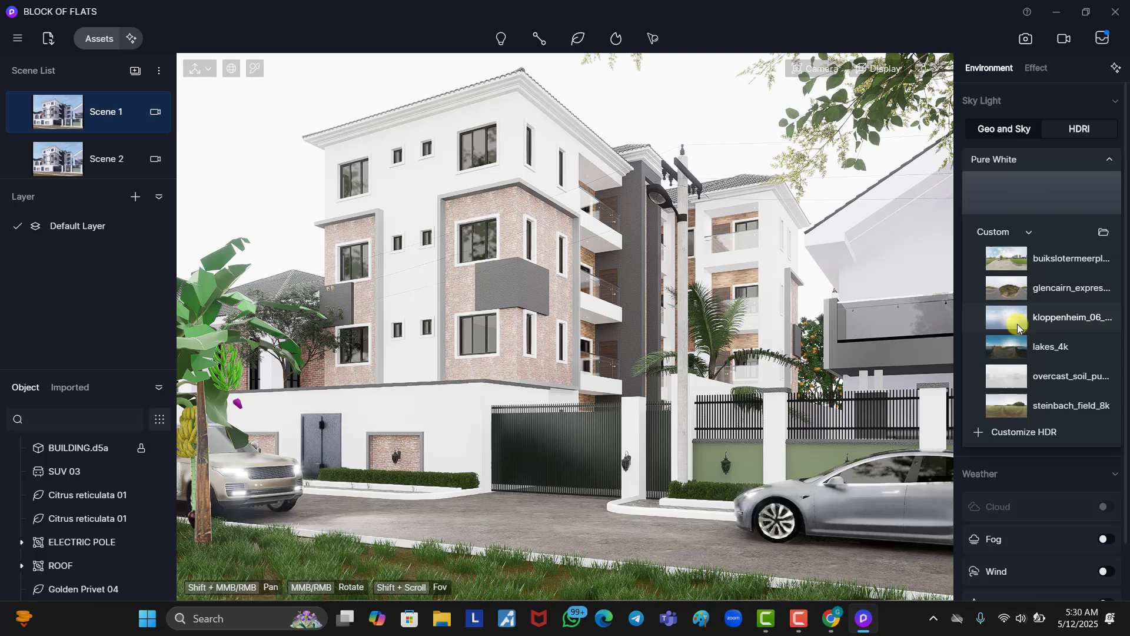
pyautogui.scroll(-2, 1018, 324)
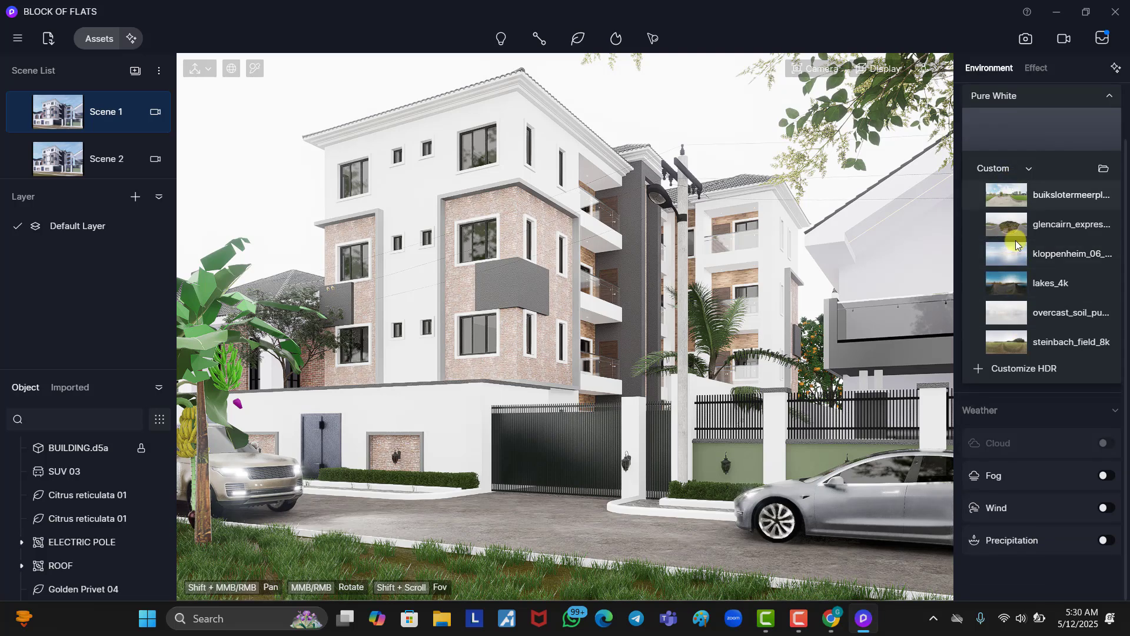
pyautogui.scroll(2, 1016, 303)
pyautogui.click(1018, 265)
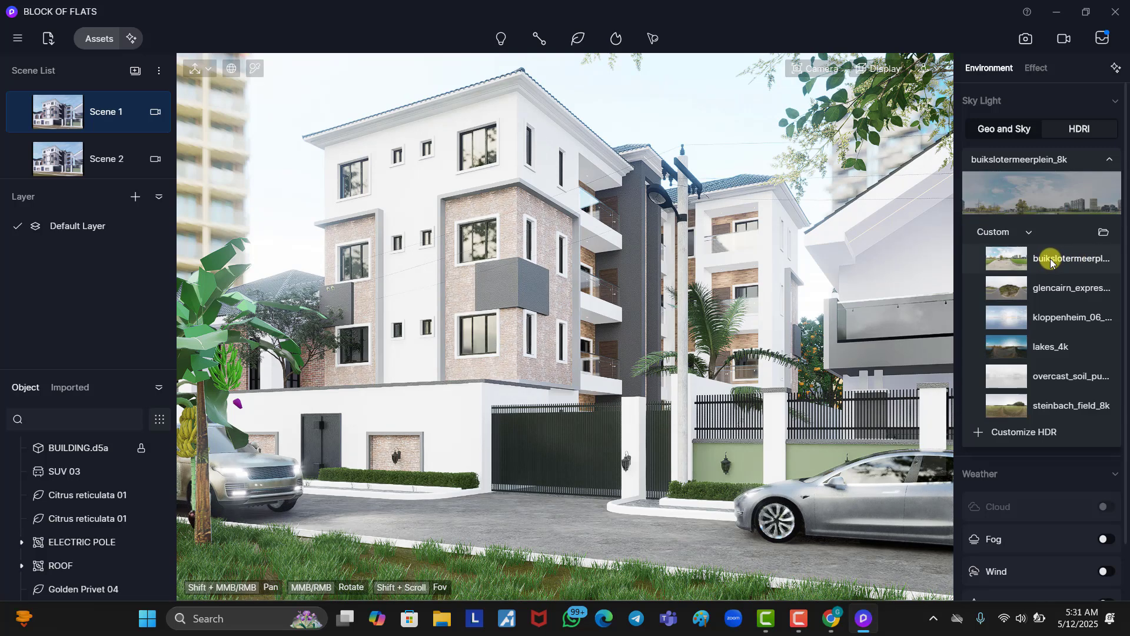
pyautogui.scroll(-1, 1035, 352)
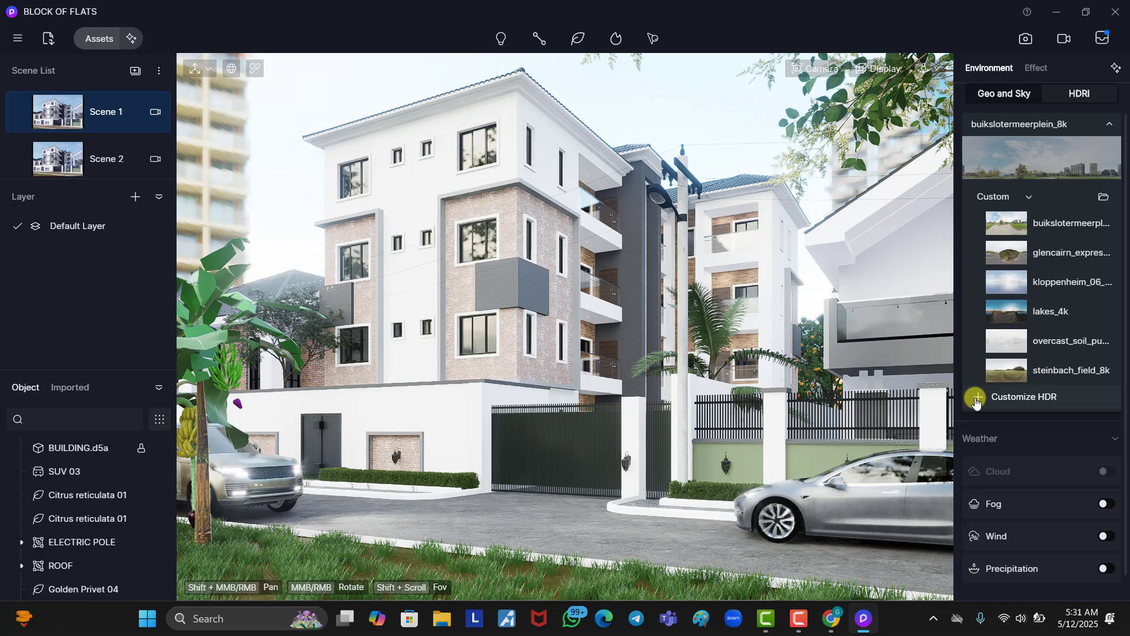
# - Import the lakes_4k HDR file as the custom sky, listed as lakes_4k_1
pyautogui.click(976, 400)
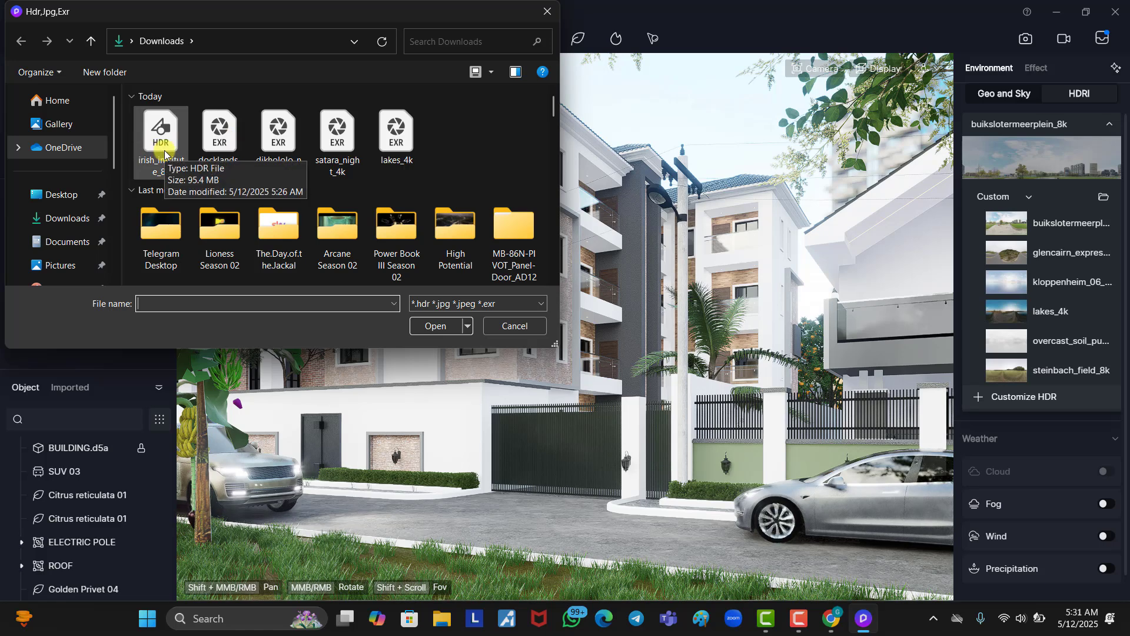
pyautogui.click(399, 147)
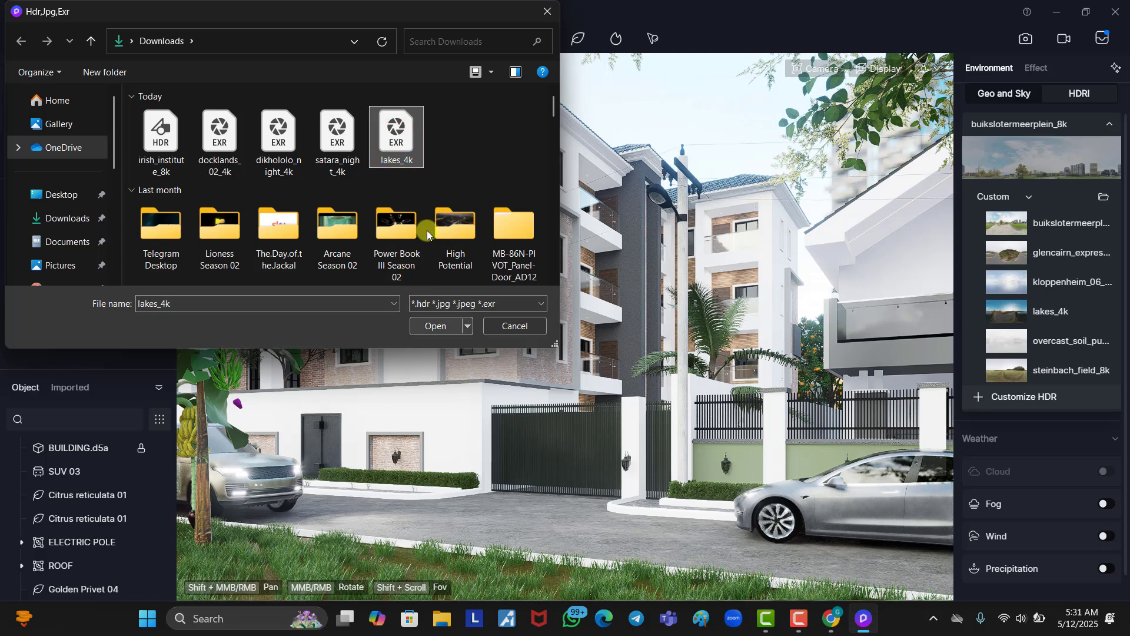
pyautogui.click(433, 325)
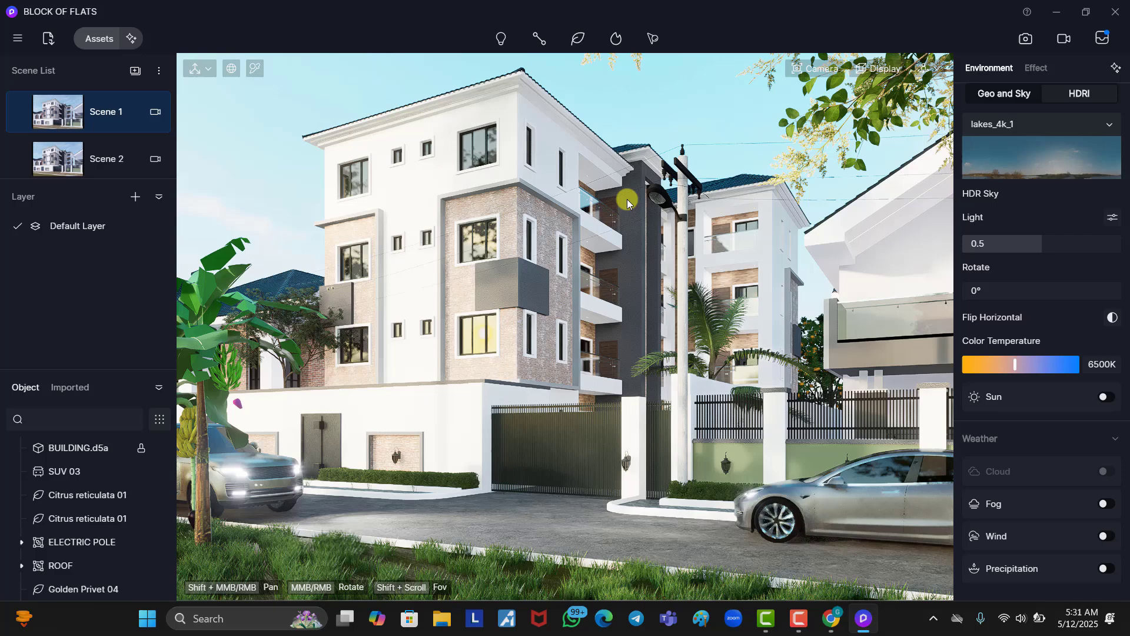
# - Set the lakes_4k_1 HDRI rotation to 326.7° and colour temperature to 11550K
pyautogui.moveTo(974, 290); pyautogui.dragTo(1106, 292)
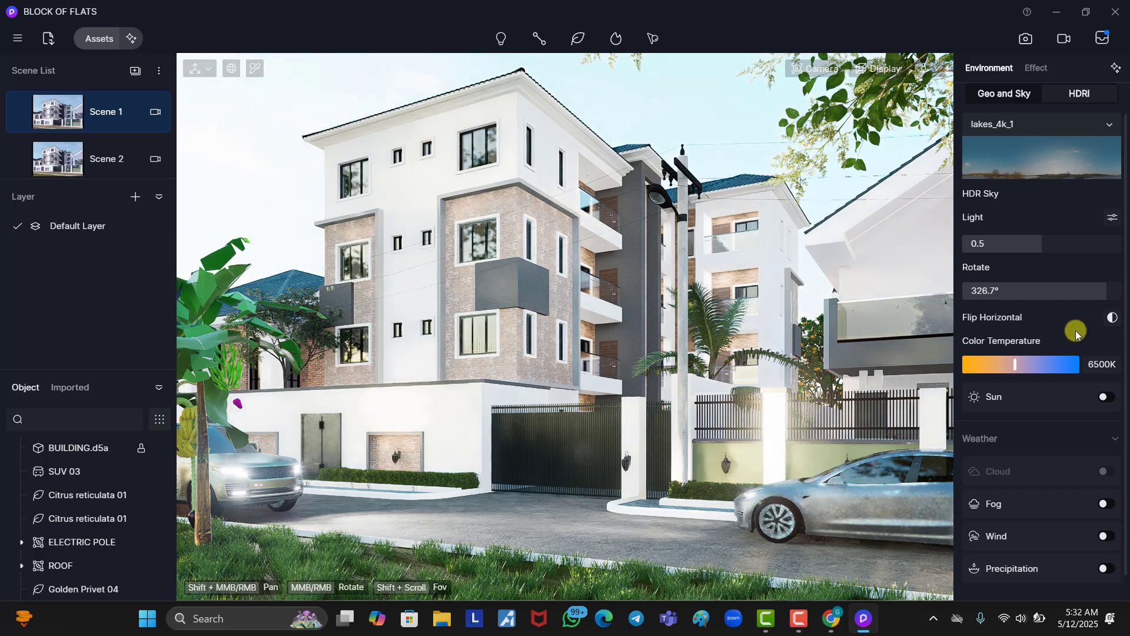
pyautogui.moveTo(1011, 363); pyautogui.dragTo(1073, 361)
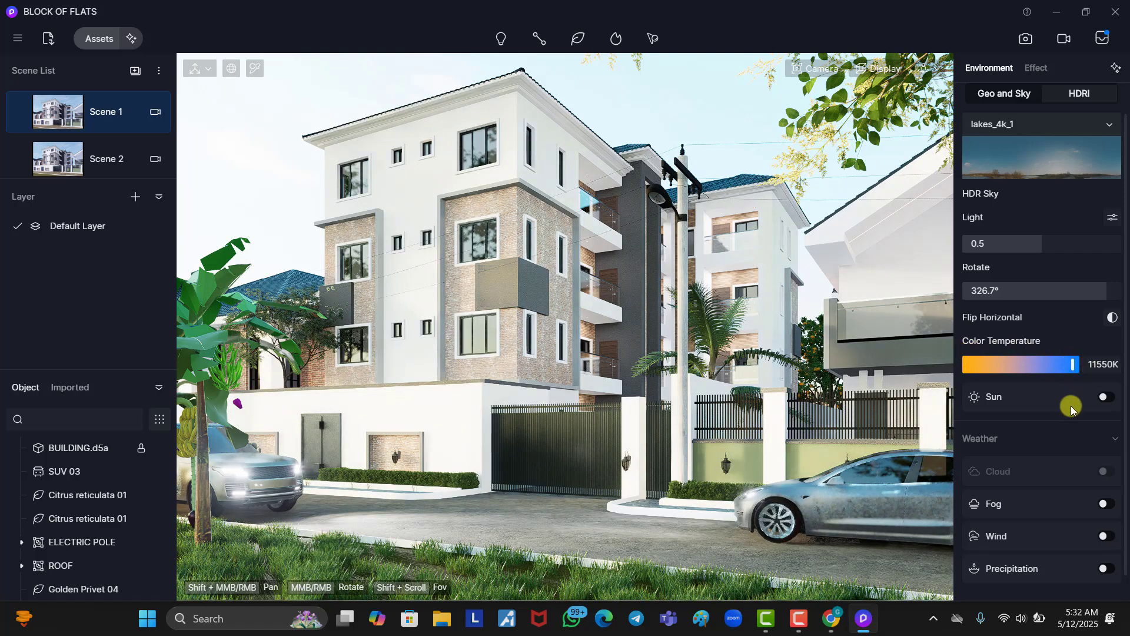
# - Enable the HDRI sun at intensity 0.5, with disk radius 5 and 6500K
pyautogui.click(1106, 396)
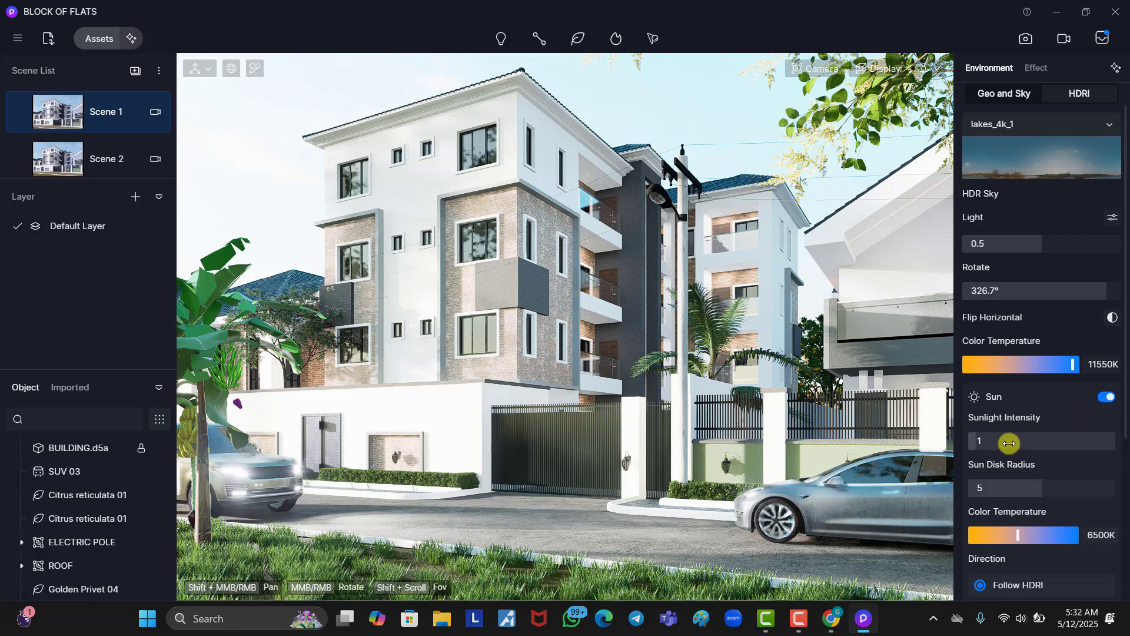
pyautogui.moveTo(983, 443)
pyautogui.mouseDown()
pyautogui.moveTo(1111, 439)
pyautogui.moveTo(973, 440)
pyautogui.mouseUp()
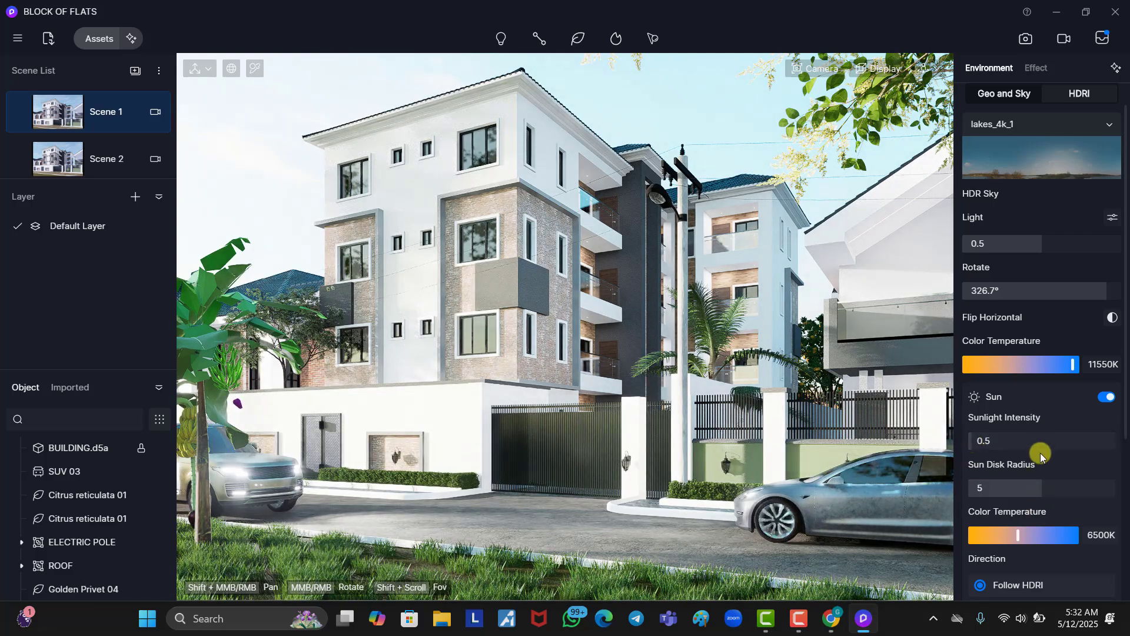
pyautogui.scroll(-2, 1037, 438)
pyautogui.scroll(-3, 1040, 449)
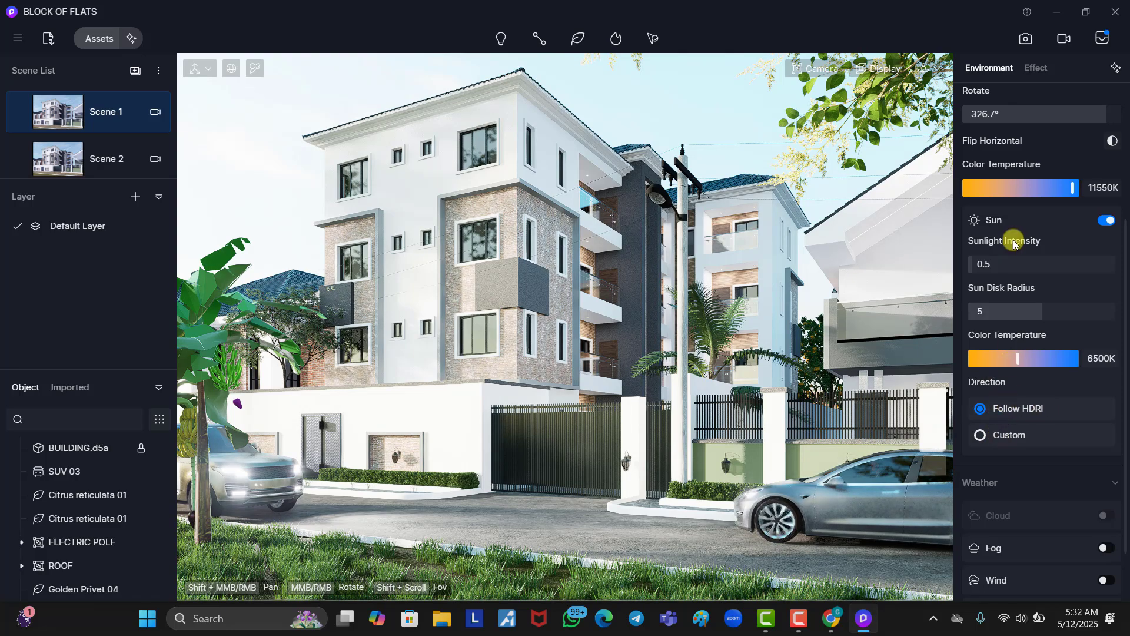
pyautogui.scroll(3, 1022, 159)
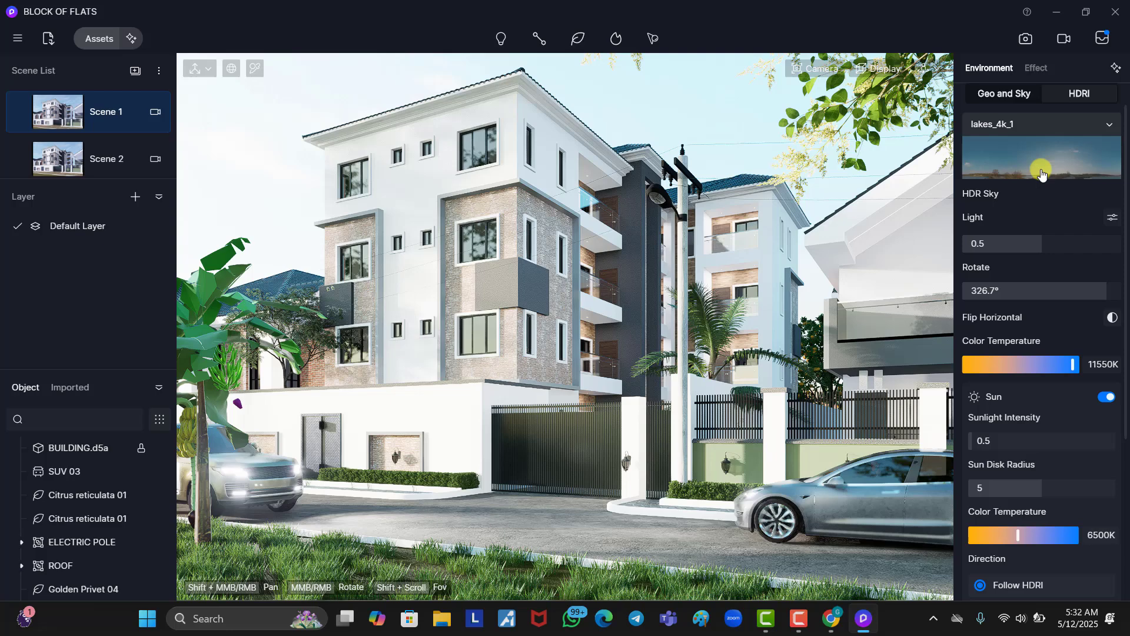
pyautogui.scroll(-4, 1001, 265)
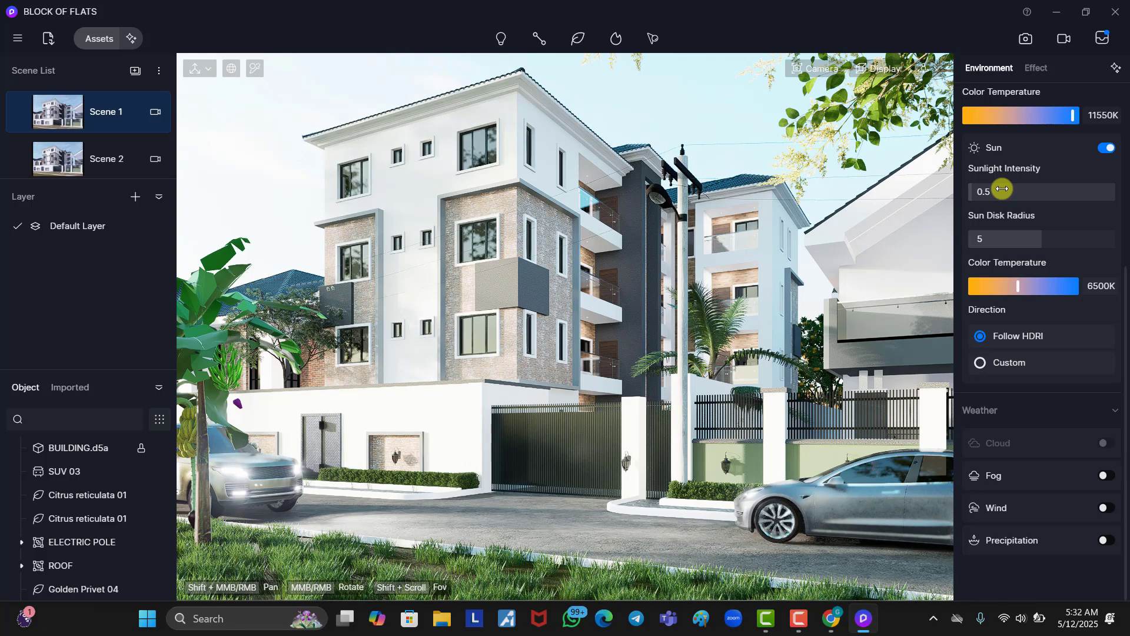
# - Switch the sun direction to Custom with altitude 7.3 and azimuth 170.2
pyautogui.click(979, 364)
pyautogui.moveTo(1034, 404); pyautogui.dragTo(987, 407)
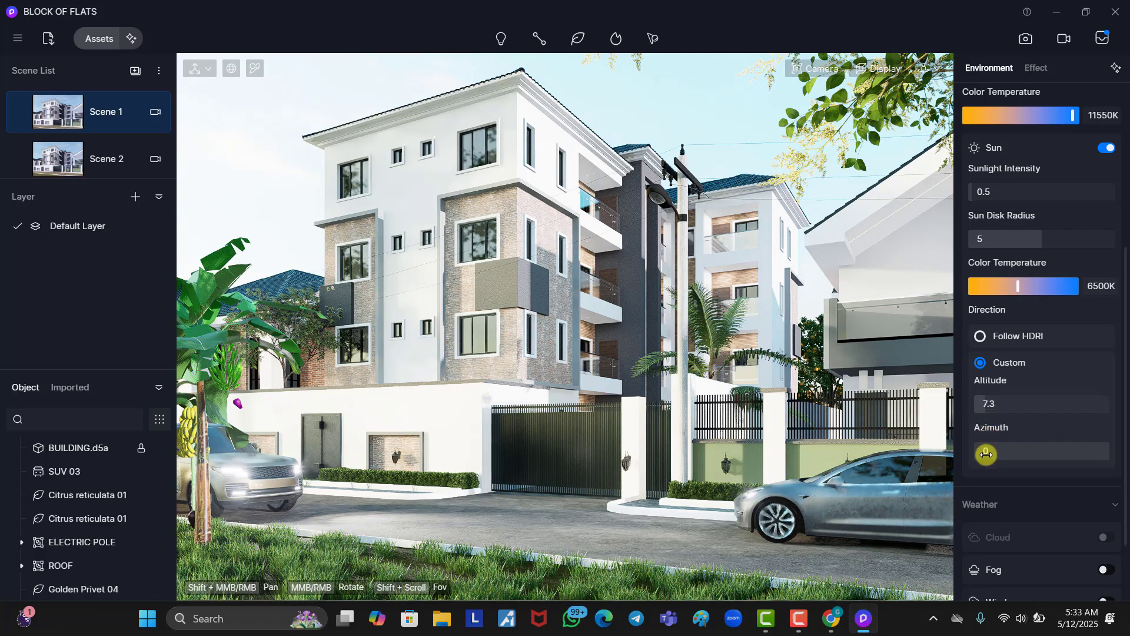
pyautogui.moveTo(987, 454); pyautogui.dragTo(1029, 451)
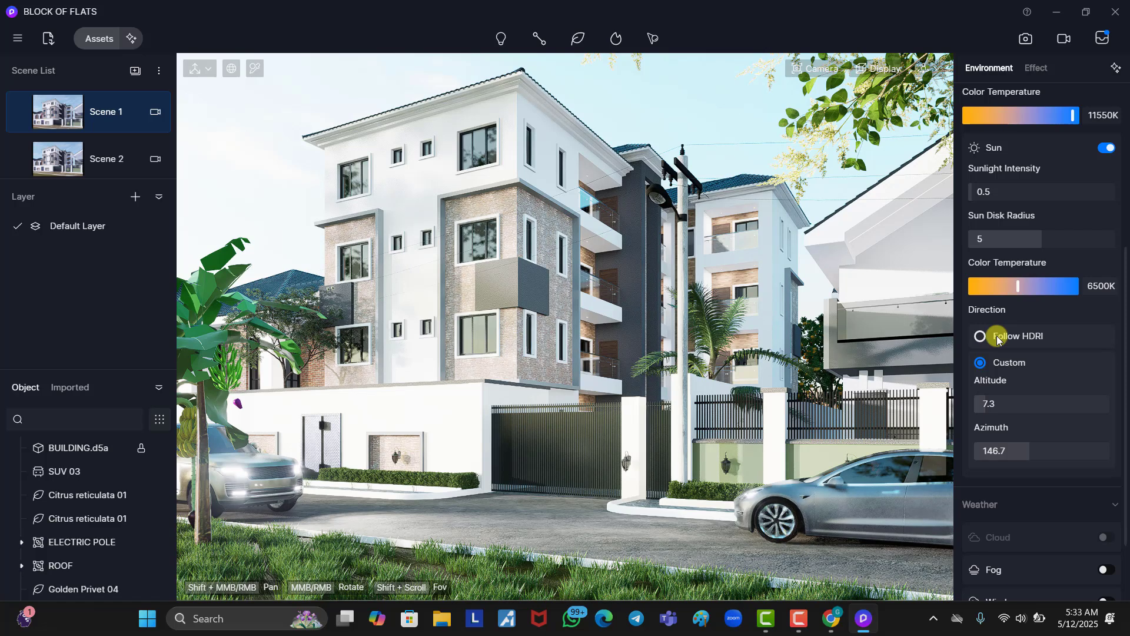
pyautogui.moveTo(1031, 455); pyautogui.dragTo(1038, 454)
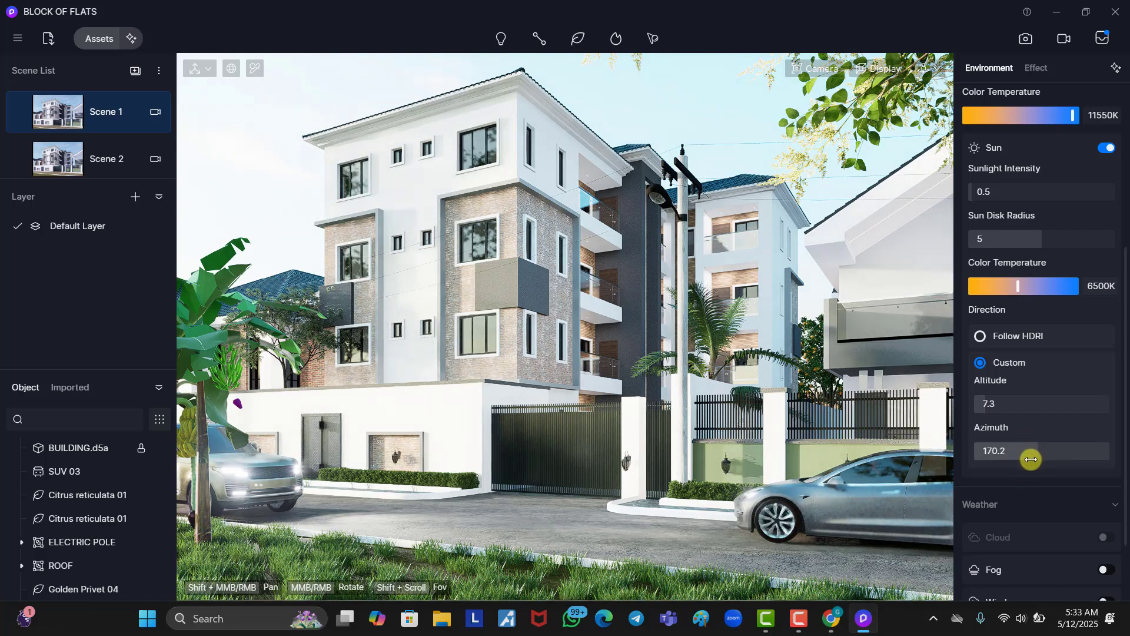
# - Update Scene 1 with the day lighting, preview Scene 2, then reselect Scene 1
pyautogui.moveTo(19, 116)
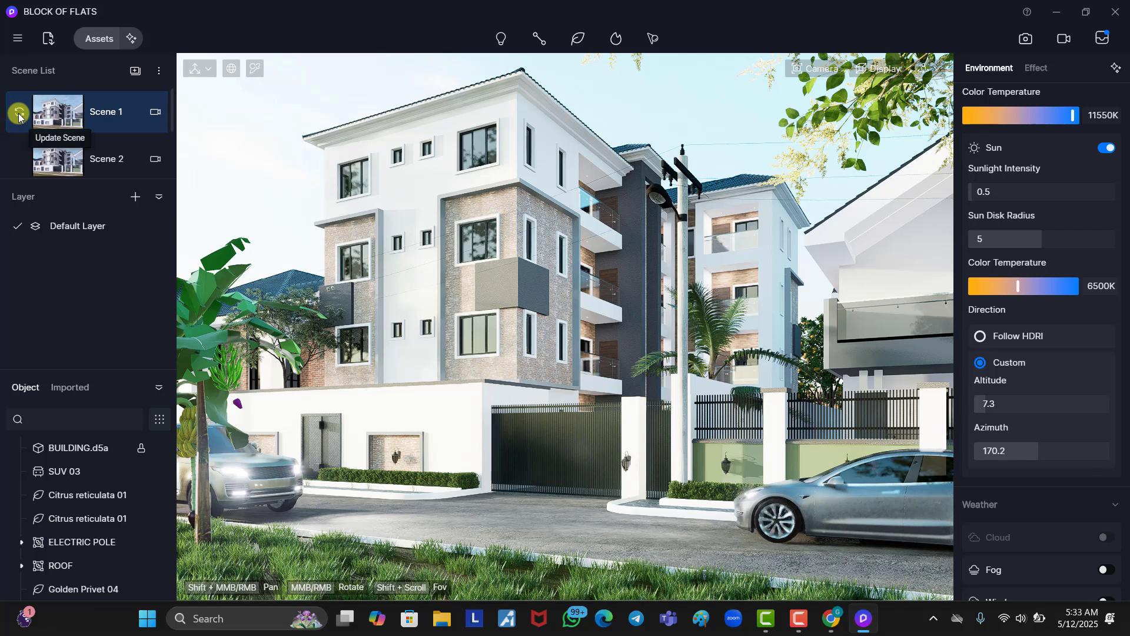
pyautogui.click(19, 112)
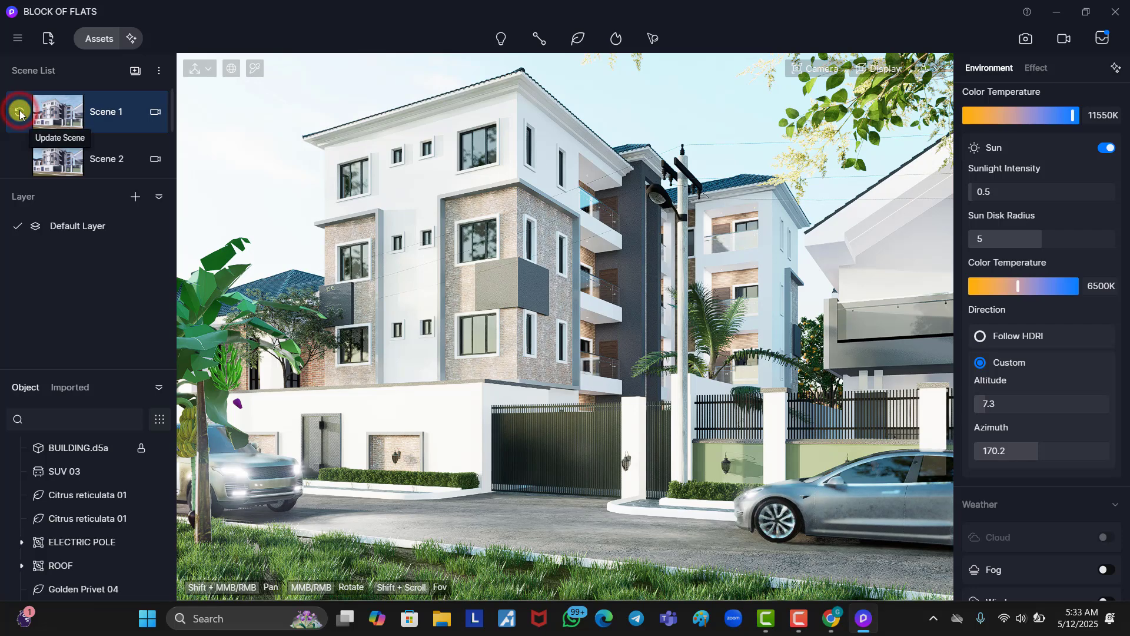
pyautogui.click(119, 122)
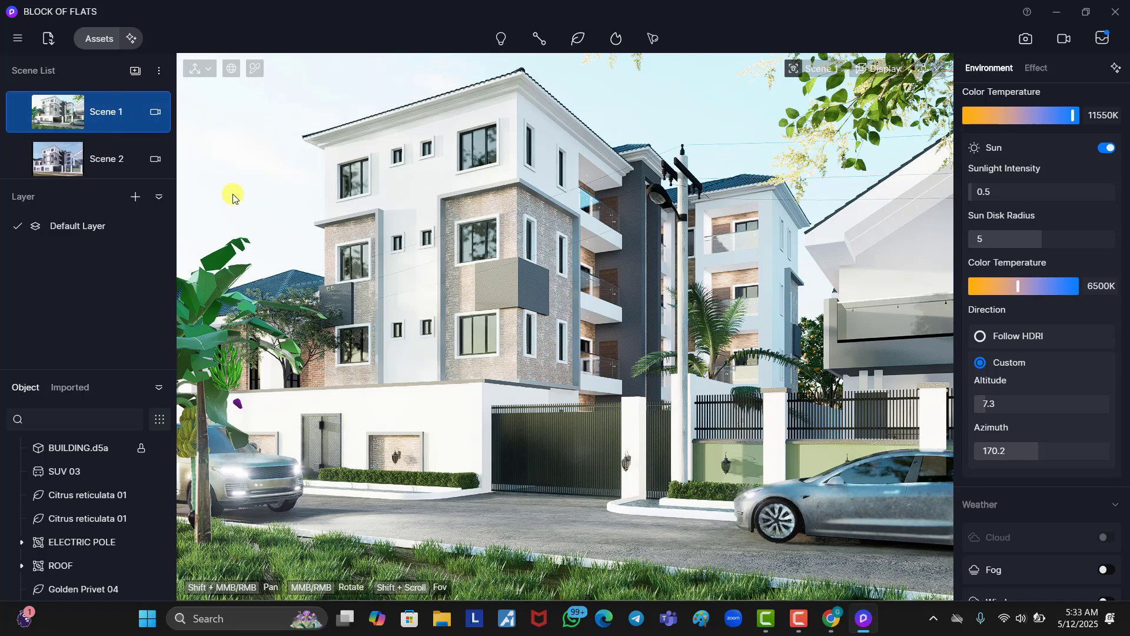
pyautogui.click(83, 154)
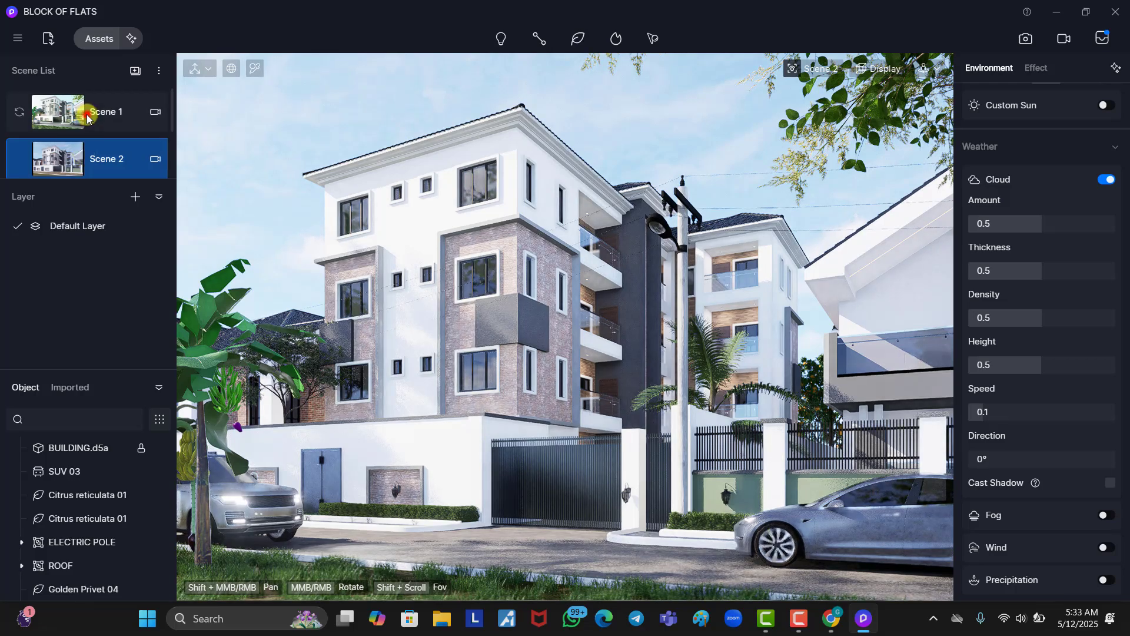
pyautogui.click(86, 118)
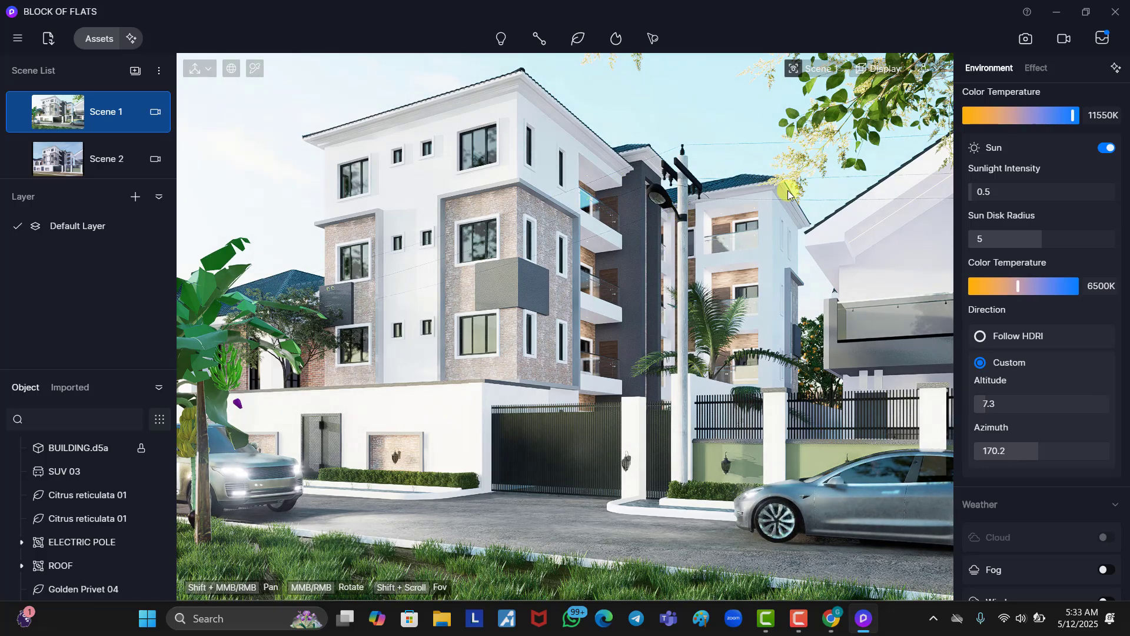
pyautogui.scroll(5, 1054, 170)
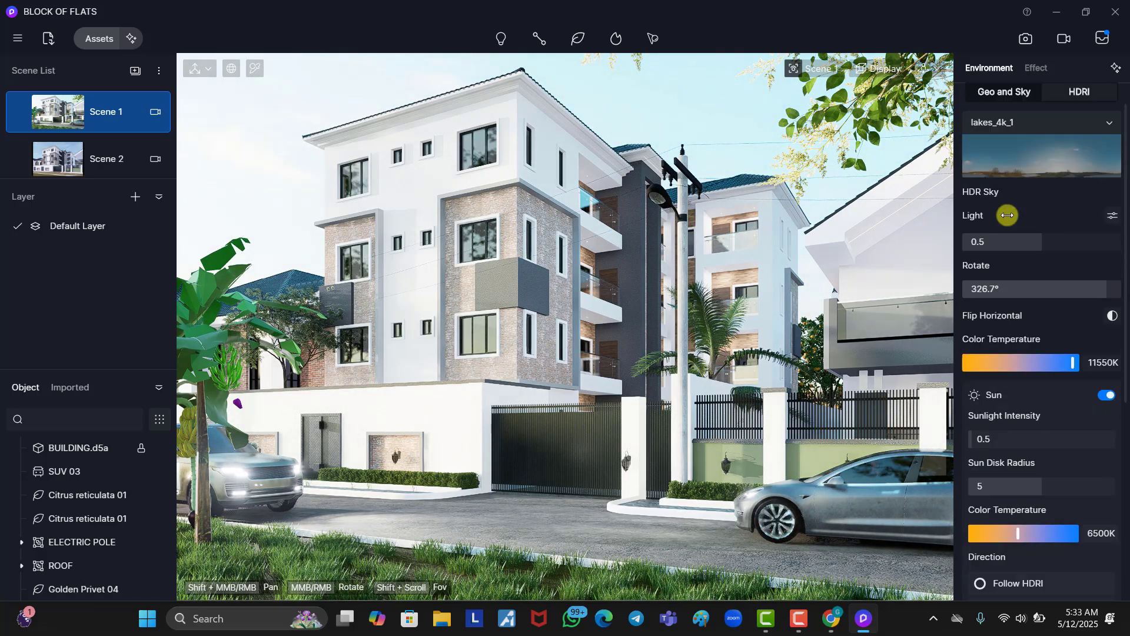
pyautogui.scroll(1, 1008, 215)
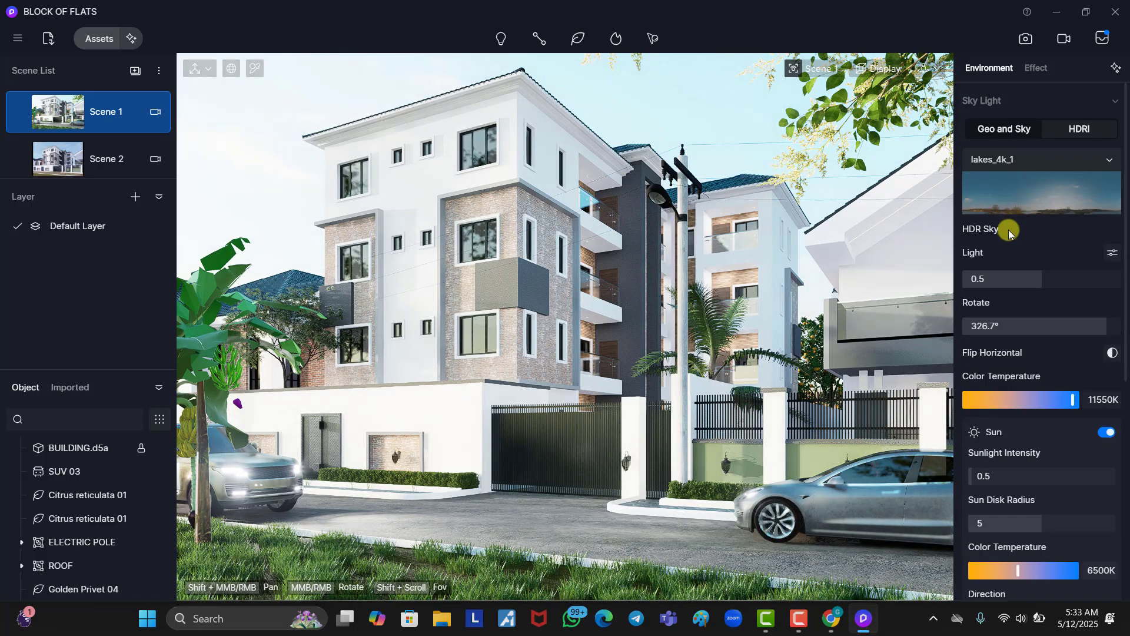
# - Import dikhololo_night_4k through Customize HDR as the new sky
pyautogui.click(1027, 160)
pyautogui.scroll(-5, 1069, 401)
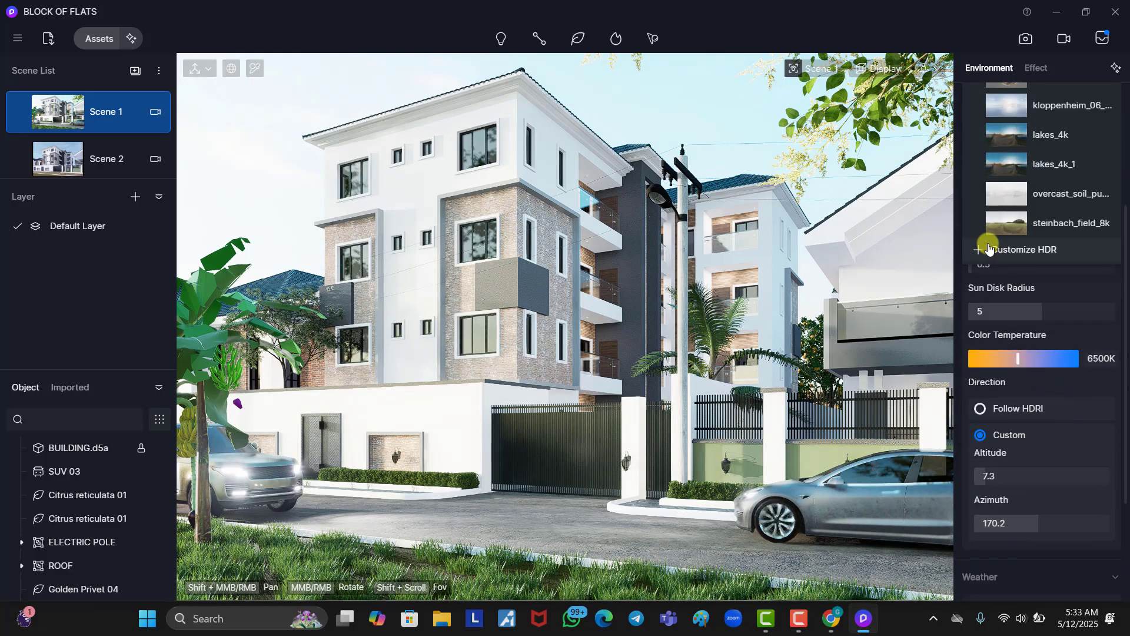
pyautogui.click(1009, 249)
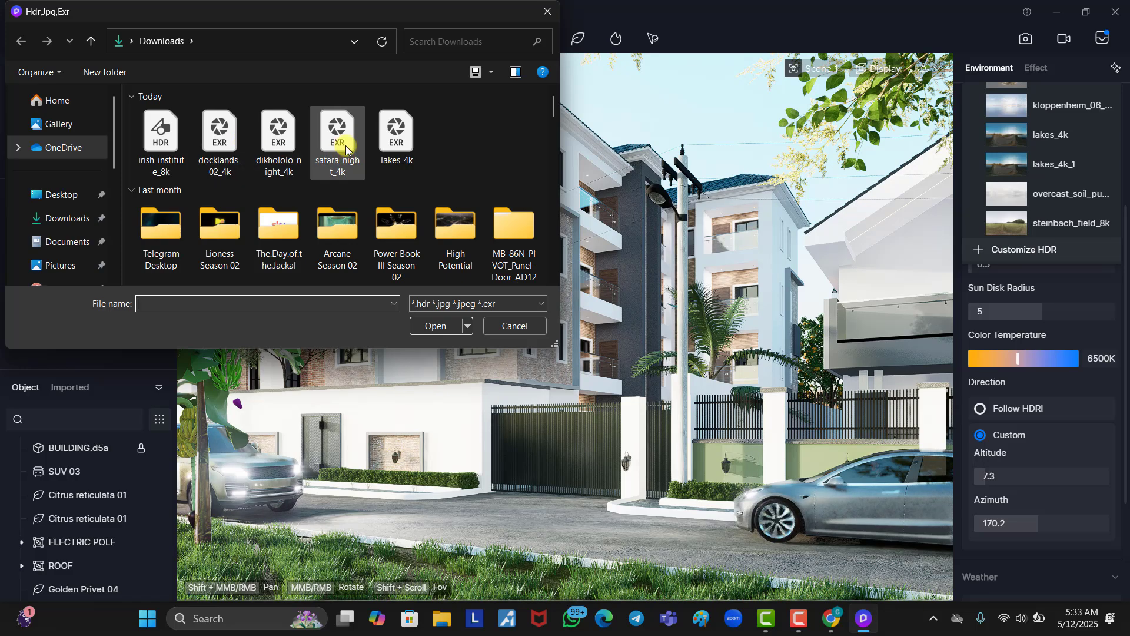
pyautogui.click(278, 141)
pyautogui.click(426, 327)
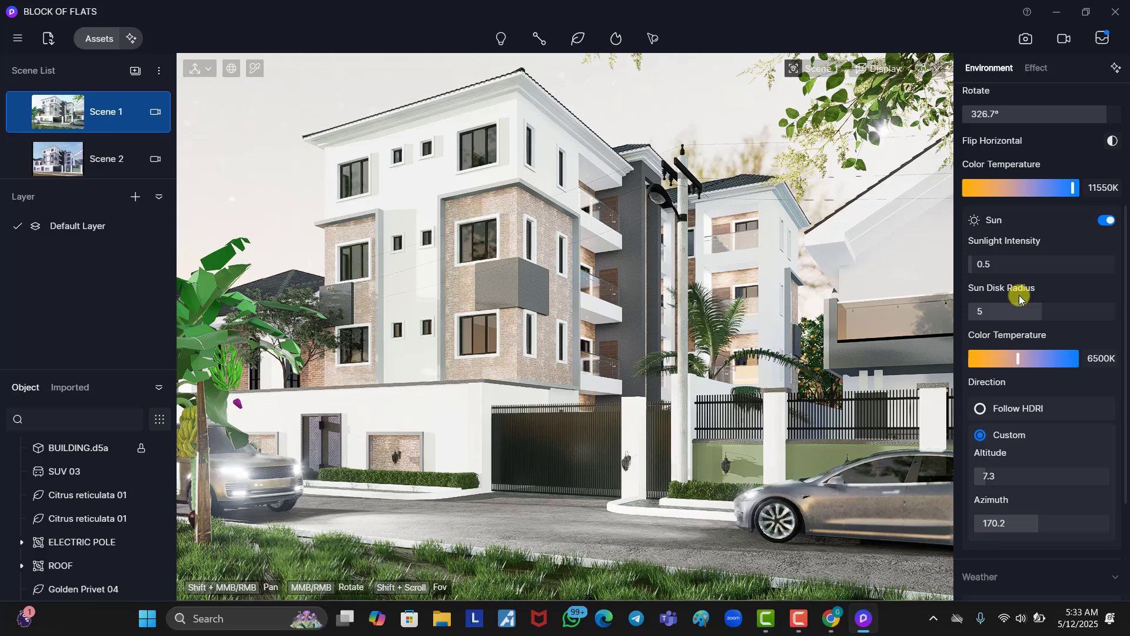
# - Set the sun direction to Follow HDRI
pyautogui.scroll(1, 1020, 297)
pyautogui.click(979, 481)
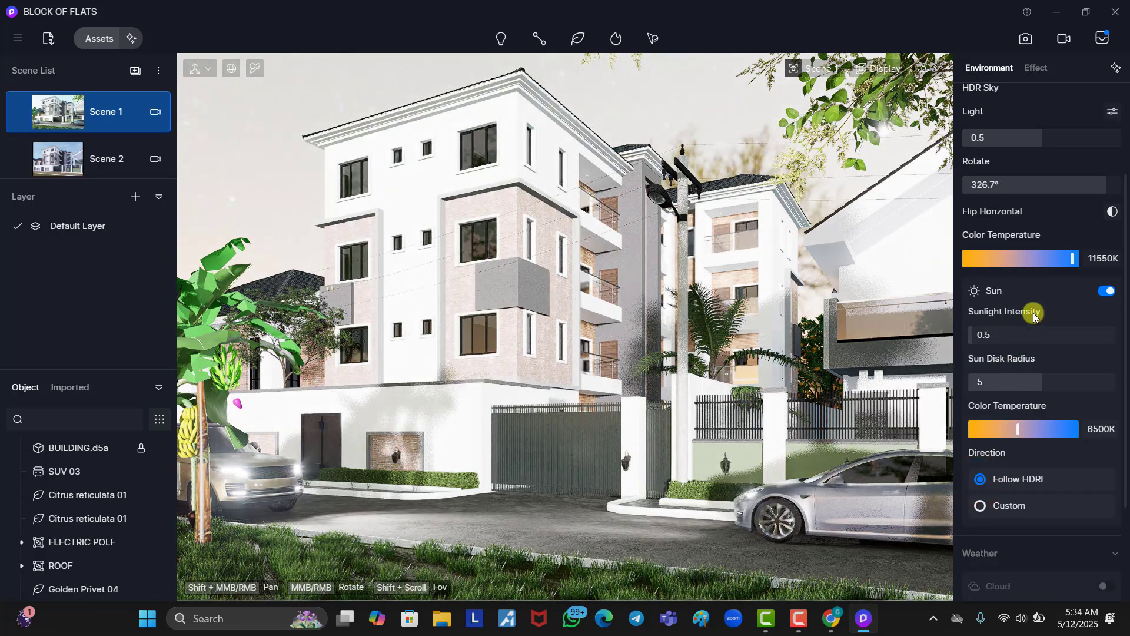
pyautogui.scroll(1, 1034, 317)
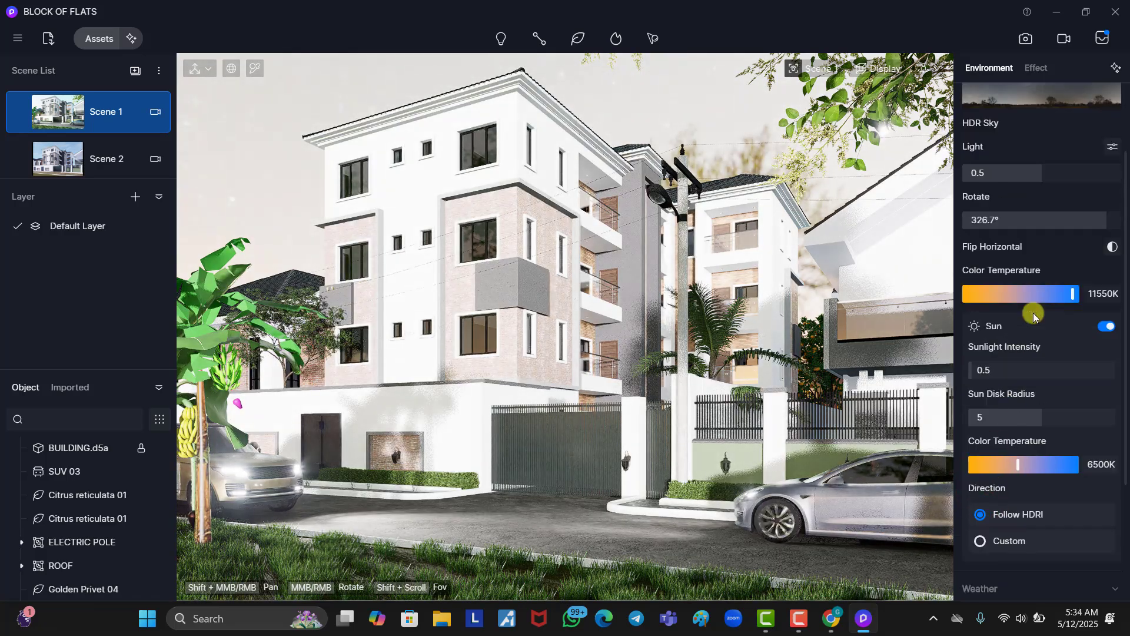
# - Disable the sun and set the dikhololo_night_4k sky to light 0.02, rotation 121.7°
pyautogui.click(1107, 331)
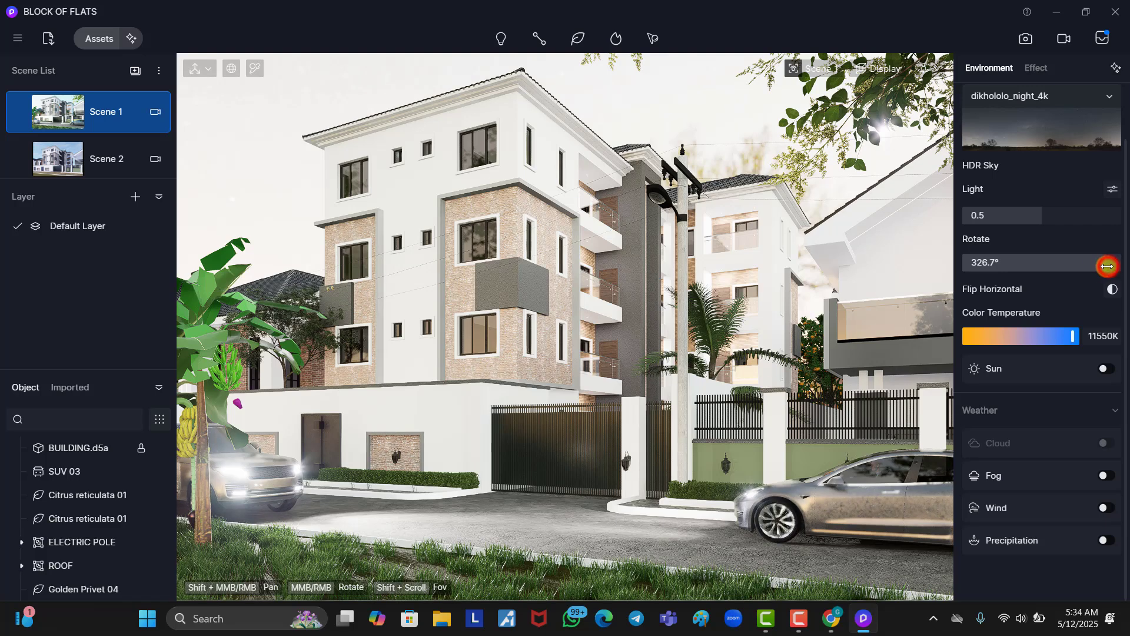
pyautogui.moveTo(1107, 266); pyautogui.dragTo(975, 266)
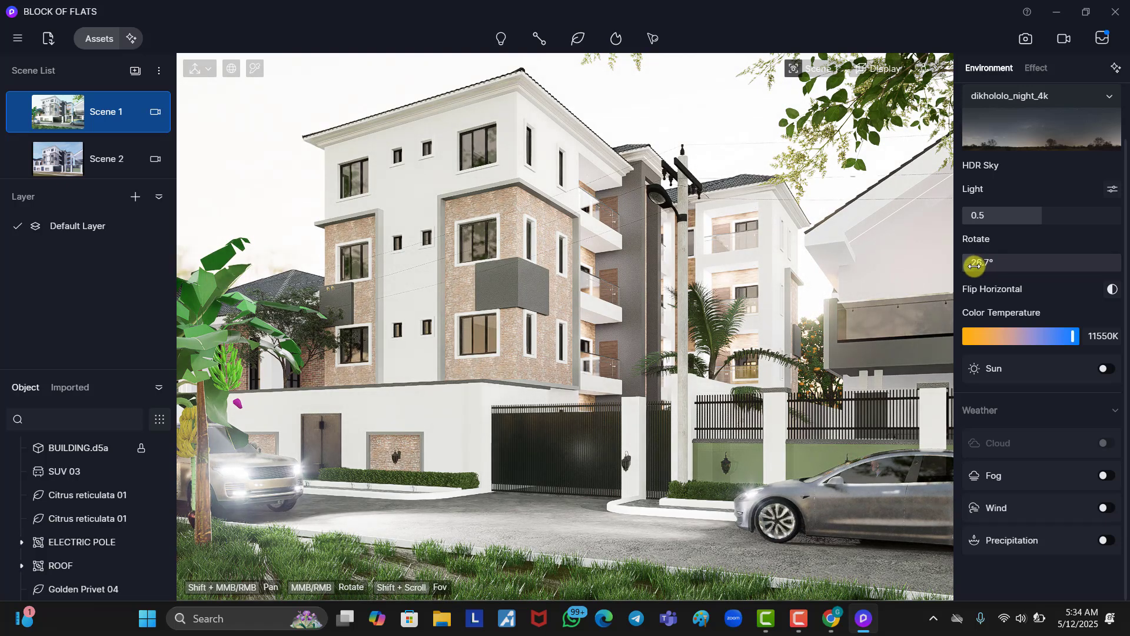
pyautogui.moveTo(1034, 212); pyautogui.dragTo(969, 212)
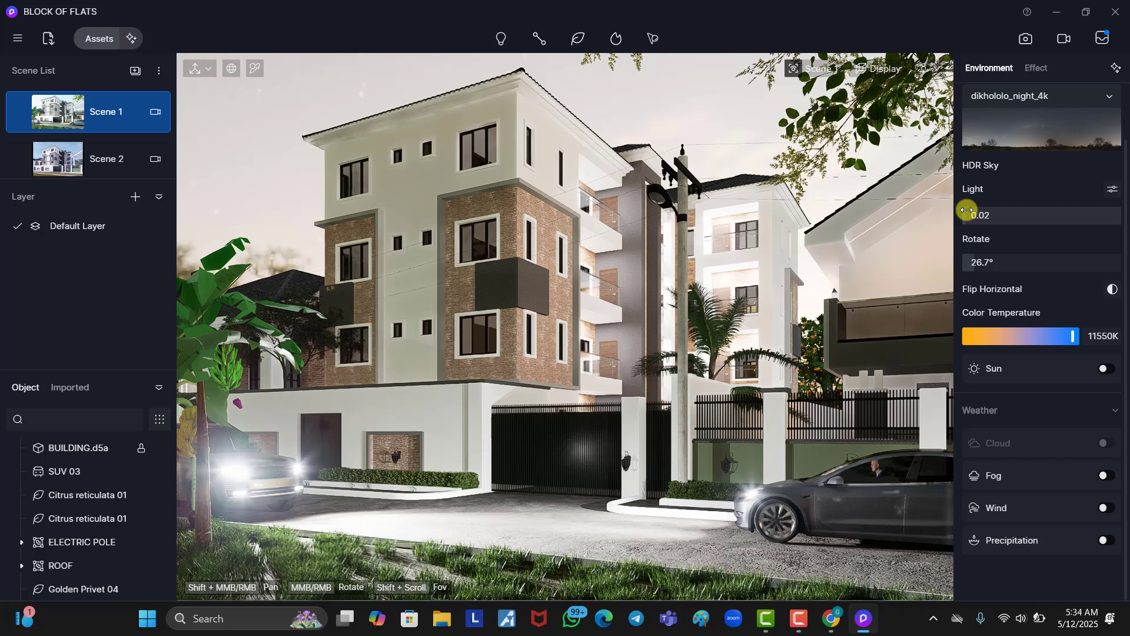
pyautogui.moveTo(972, 261); pyautogui.dragTo(1017, 260)
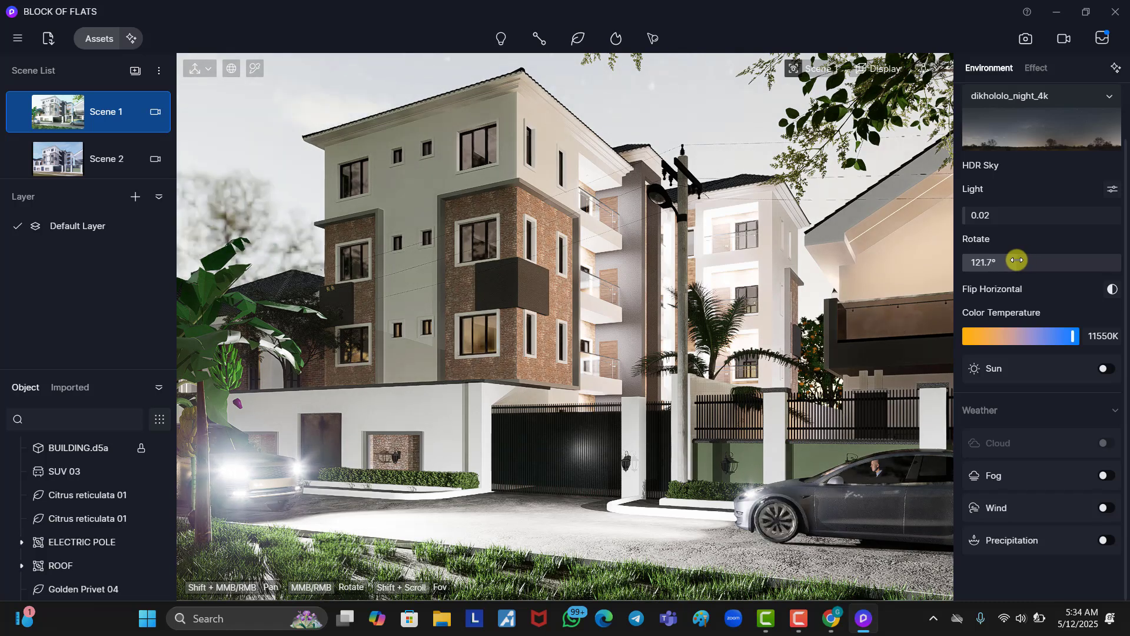